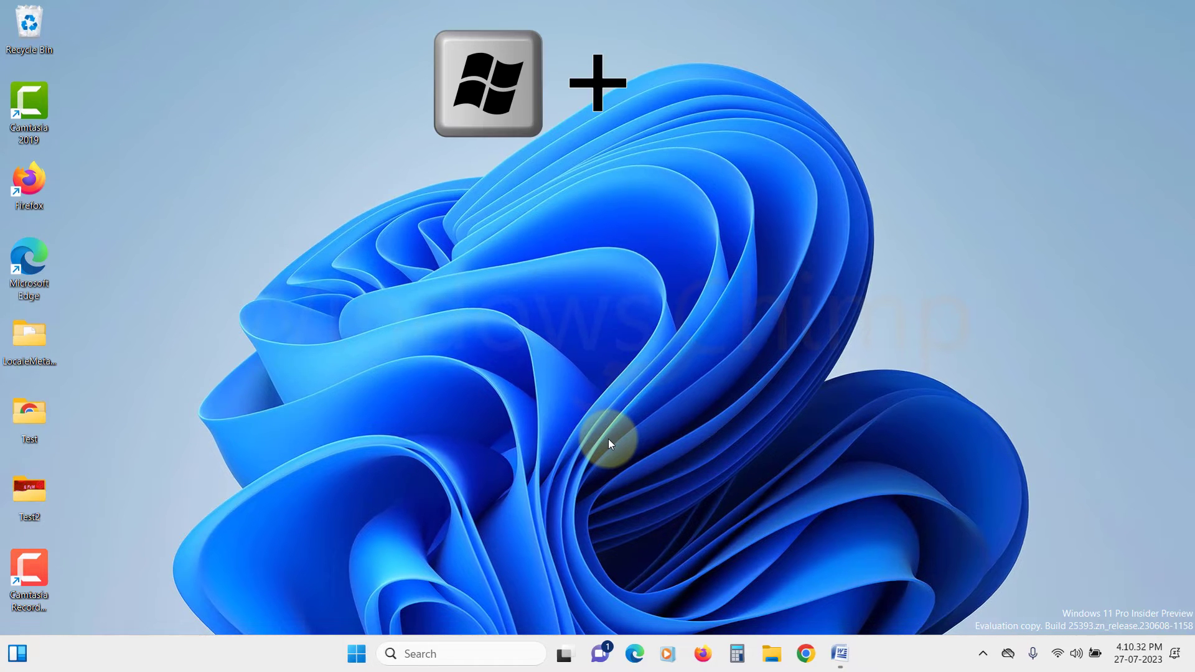
Launch services.msc and restart the Windows Time service
key(super+r)
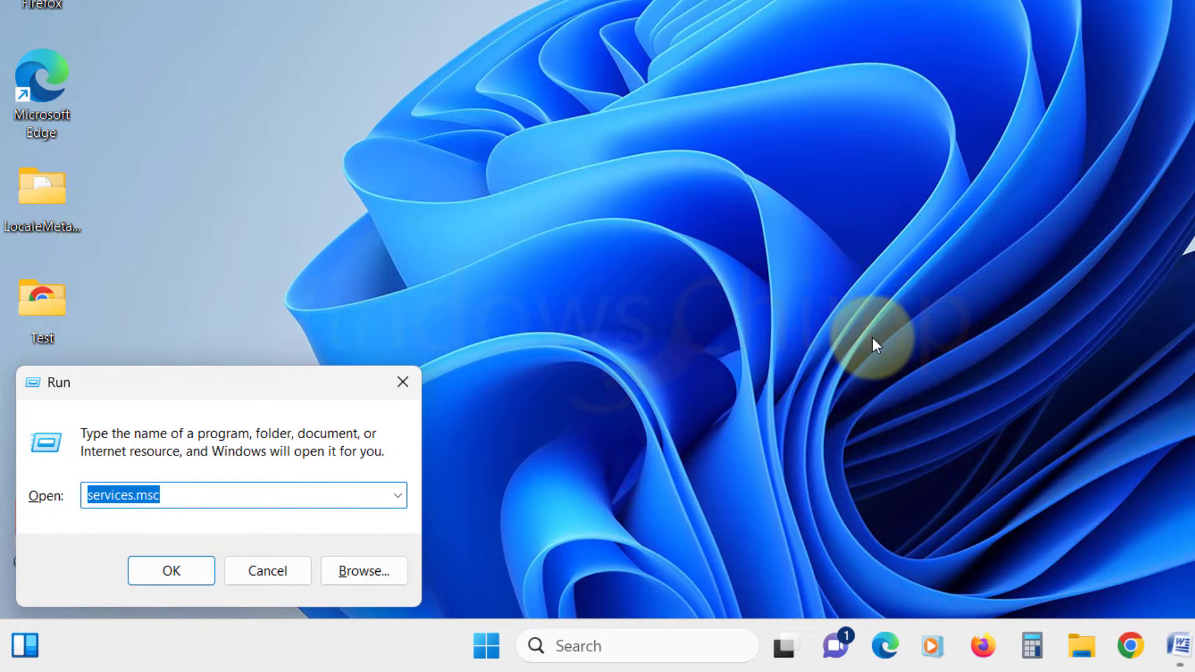
text(services.msc)
key(Return)
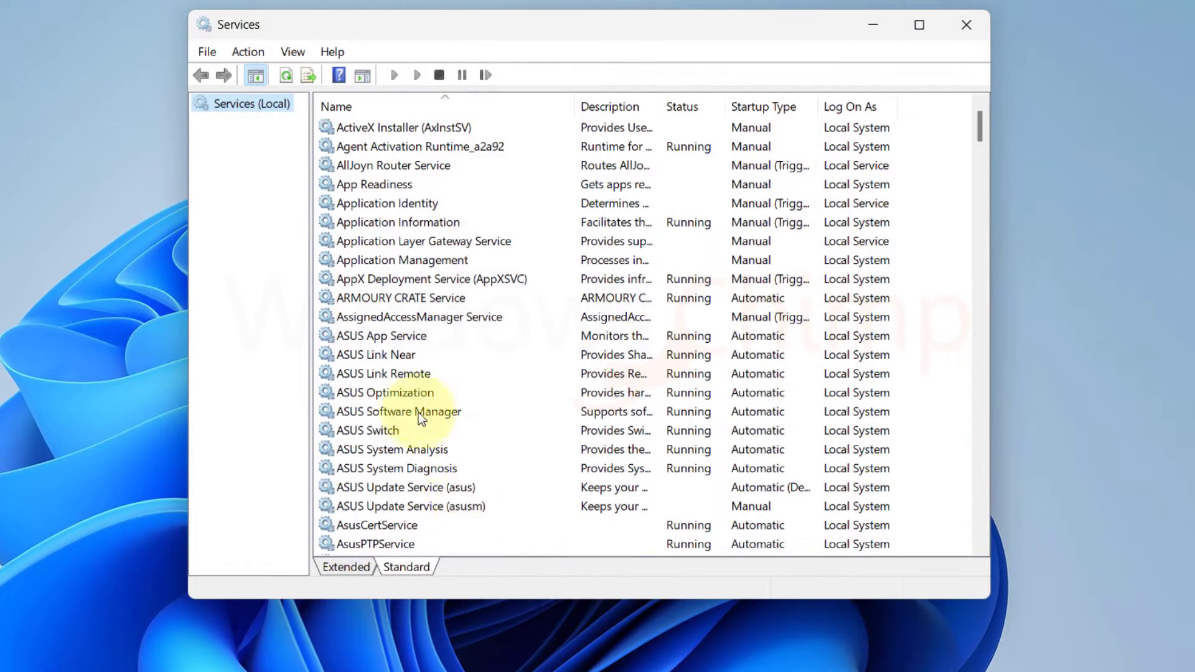
key(w)
scroll(414, 404, down, 9)
click(405, 436)
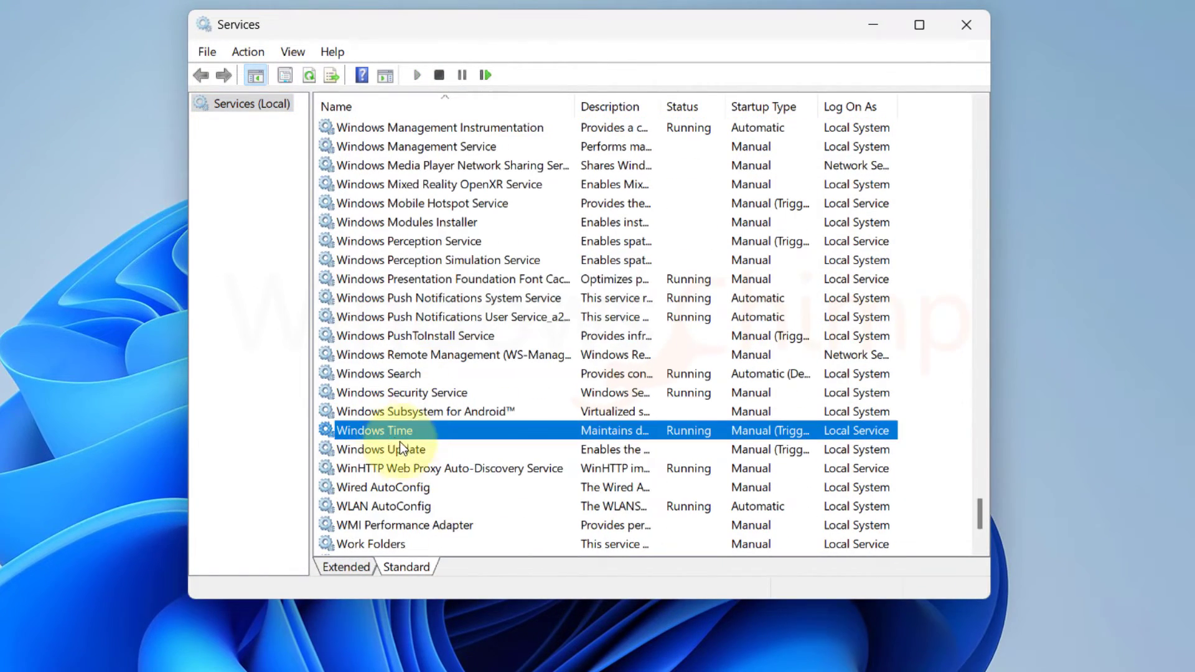
right_click(385, 430)
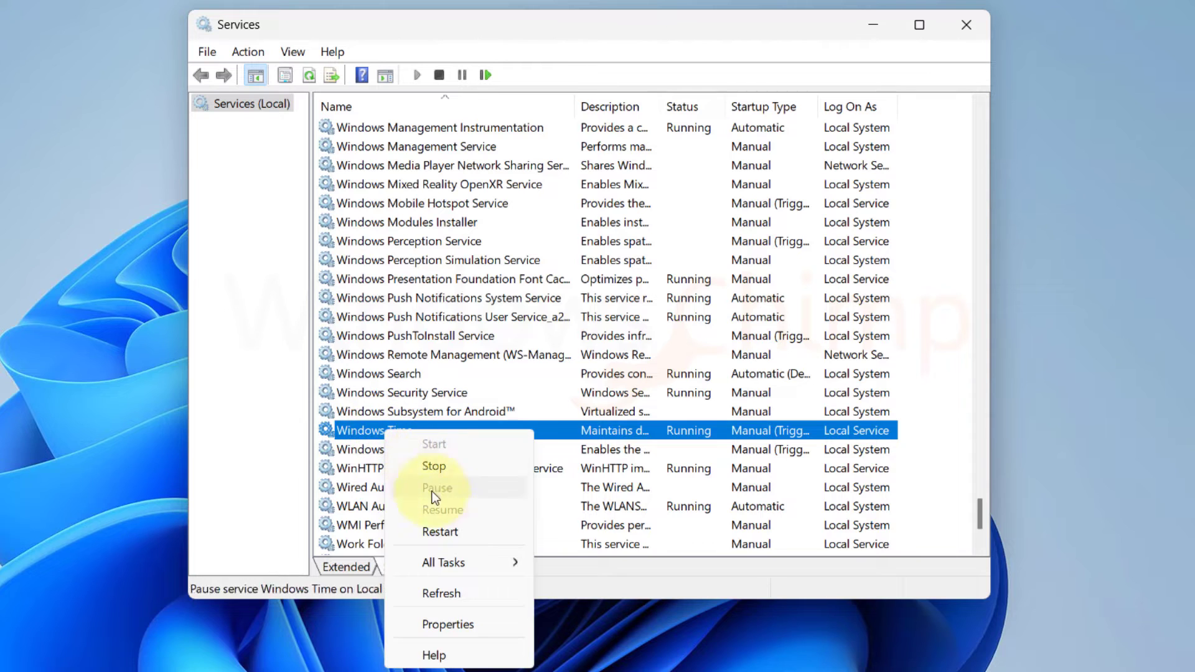
click(440, 534)
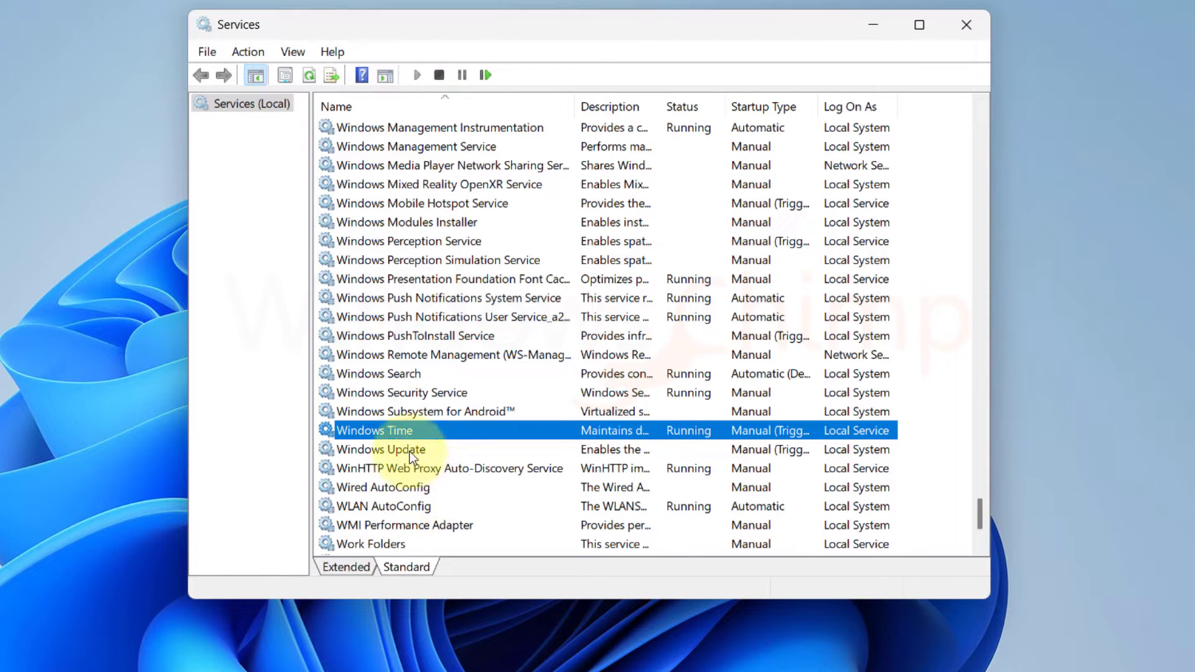
Set Windows Time's startup type to Automatic, then stop and start the service
right_click(394, 429)
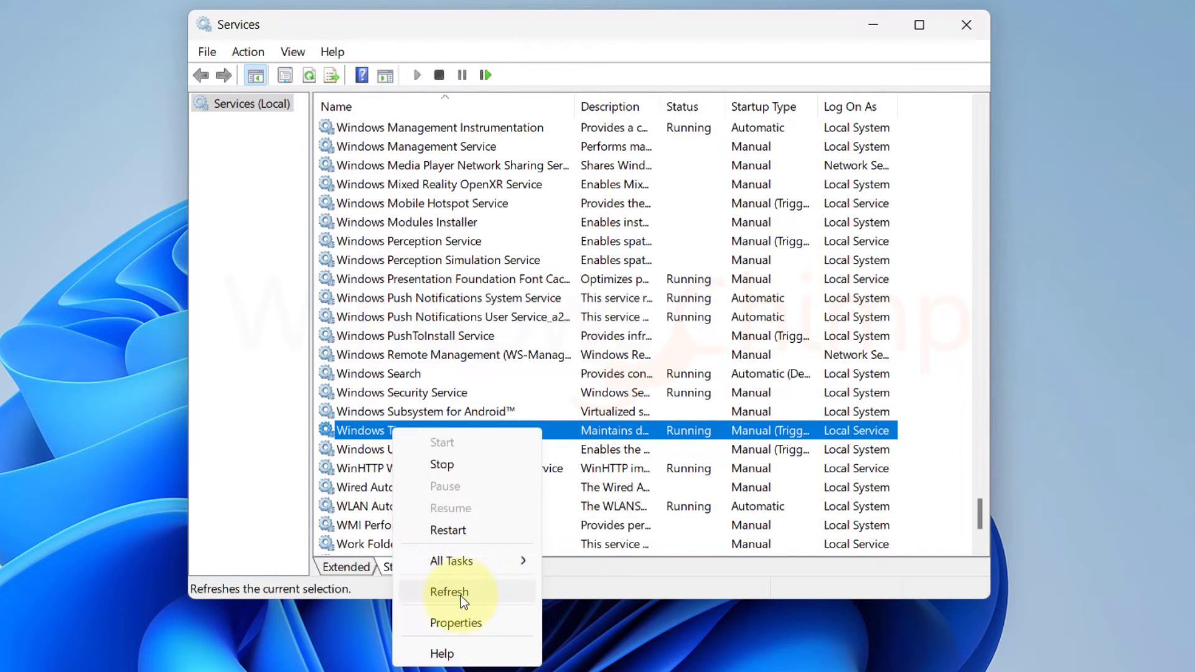
click(460, 619)
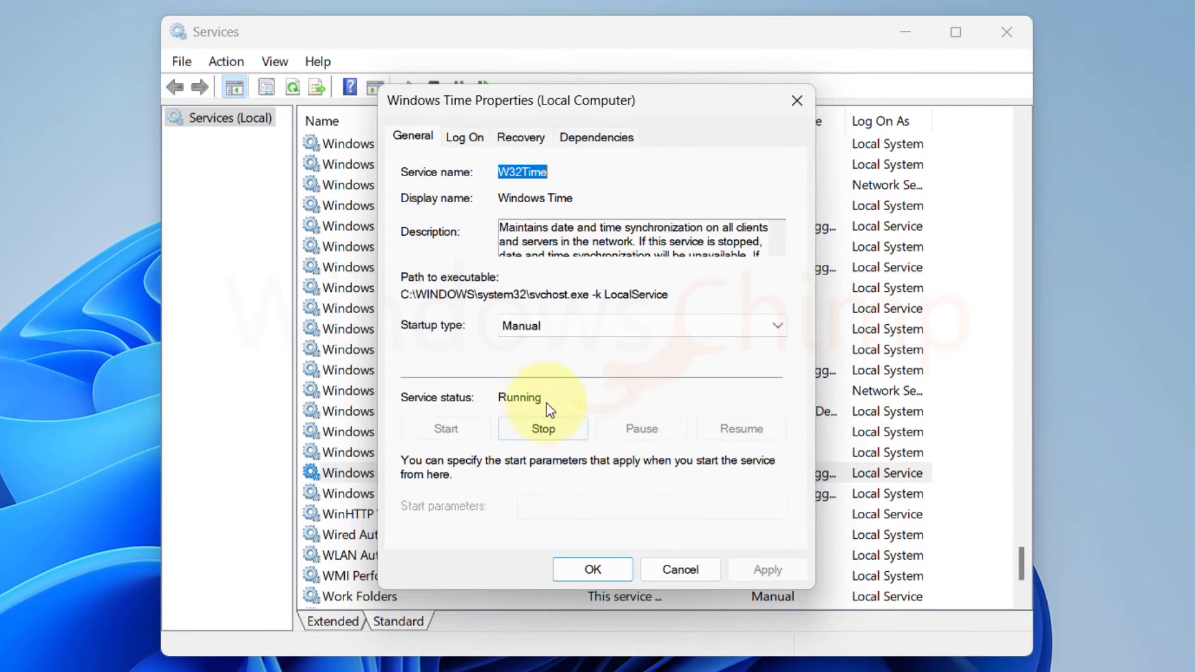
click(551, 328)
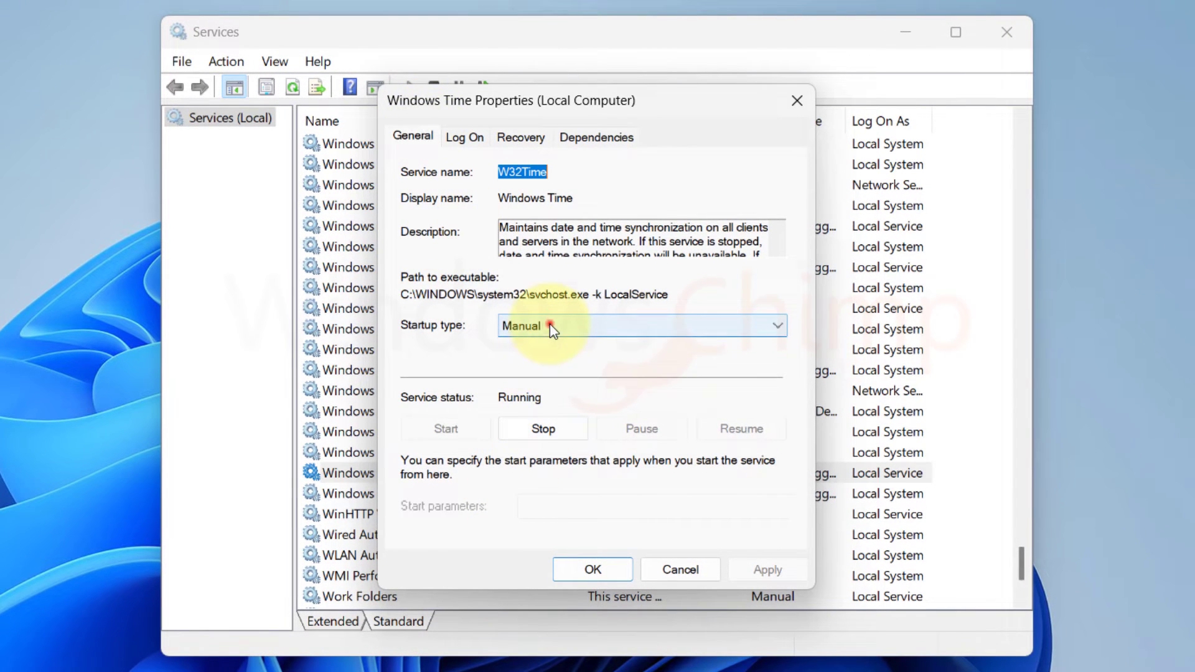
click(554, 364)
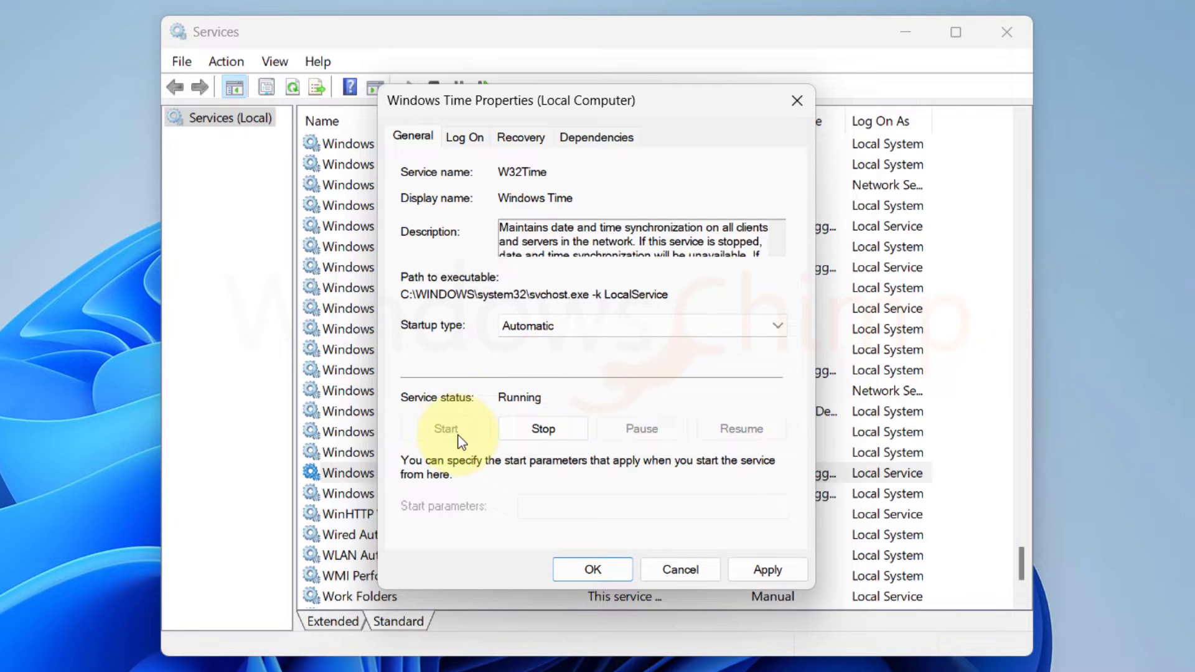
click(567, 434)
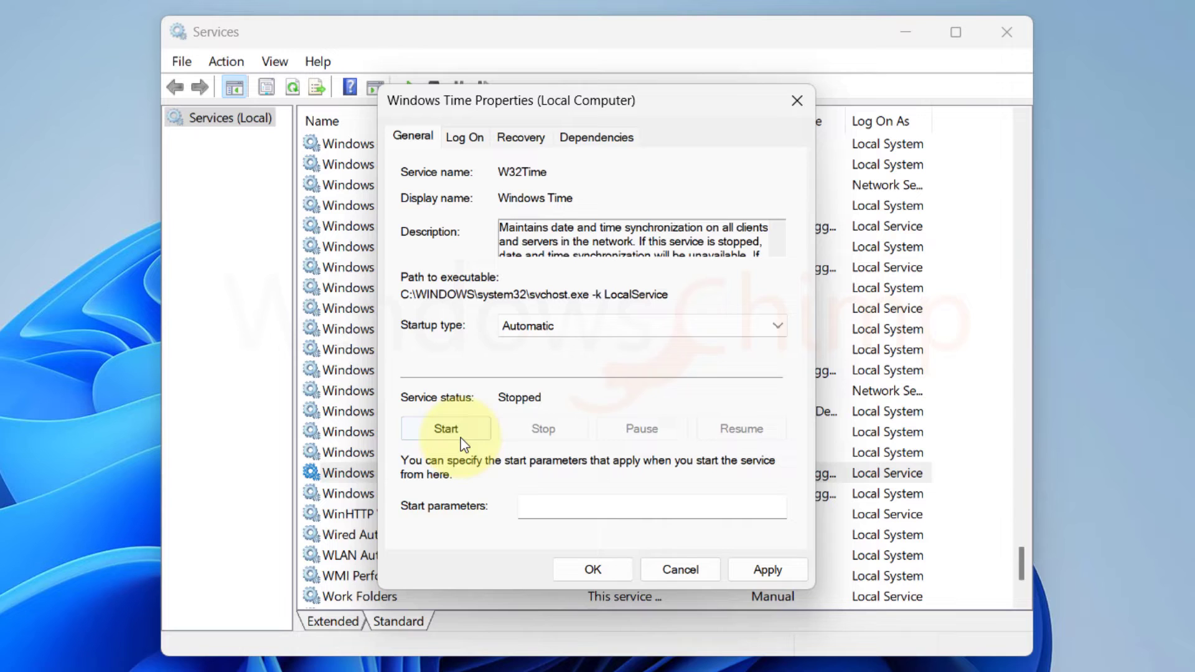
click(457, 436)
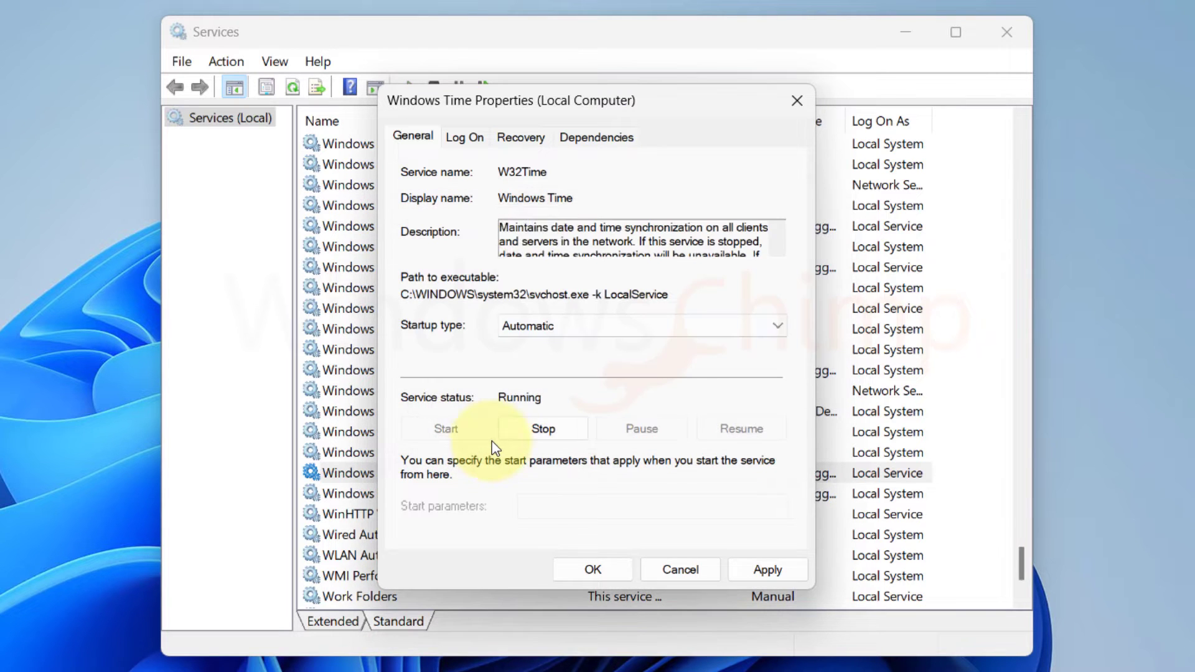
Make Windows Time log on as Local System with desktop interaction allowed, and apply
click(465, 138)
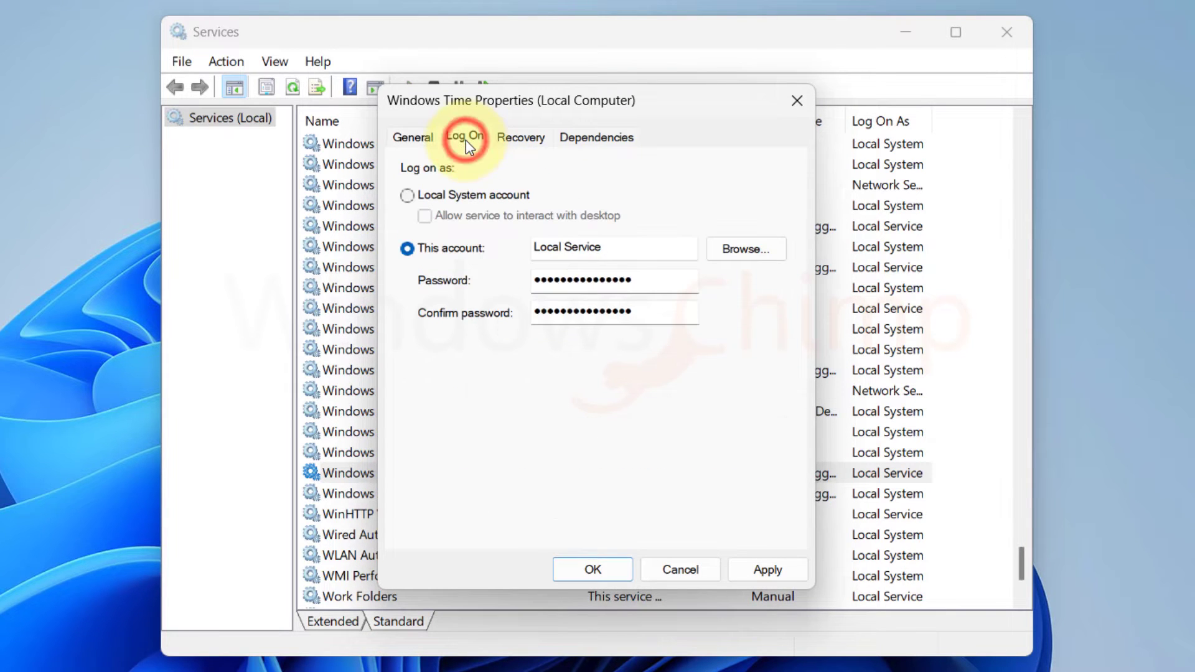
click(406, 197)
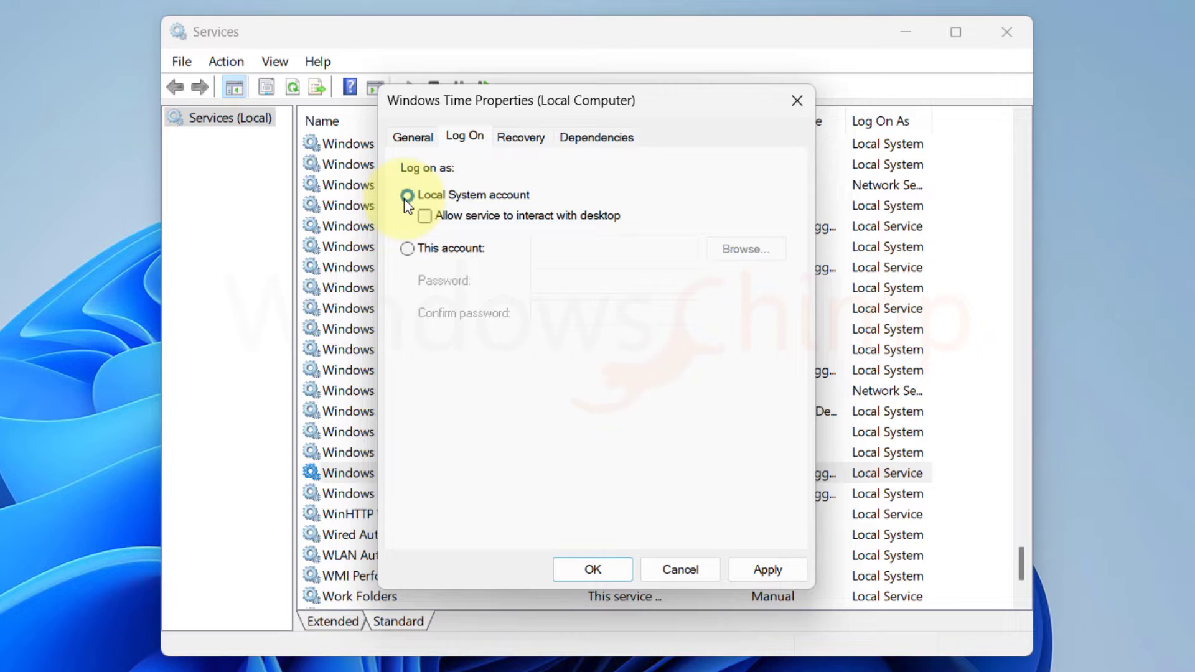
click(429, 215)
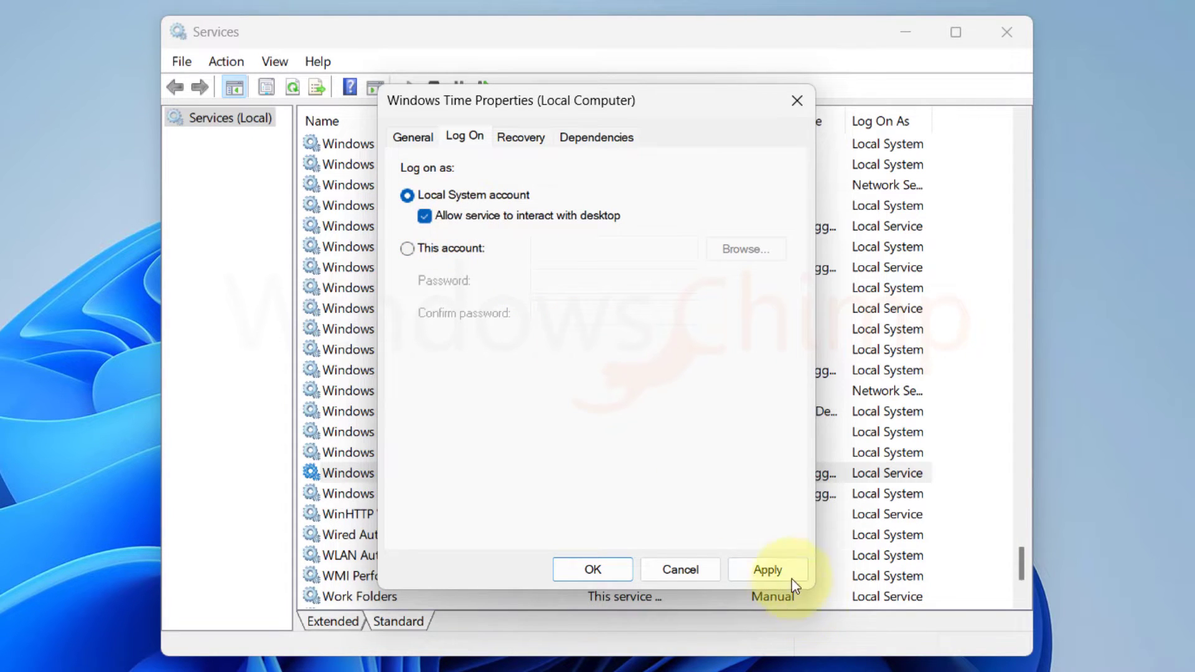
click(777, 568)
click(612, 546)
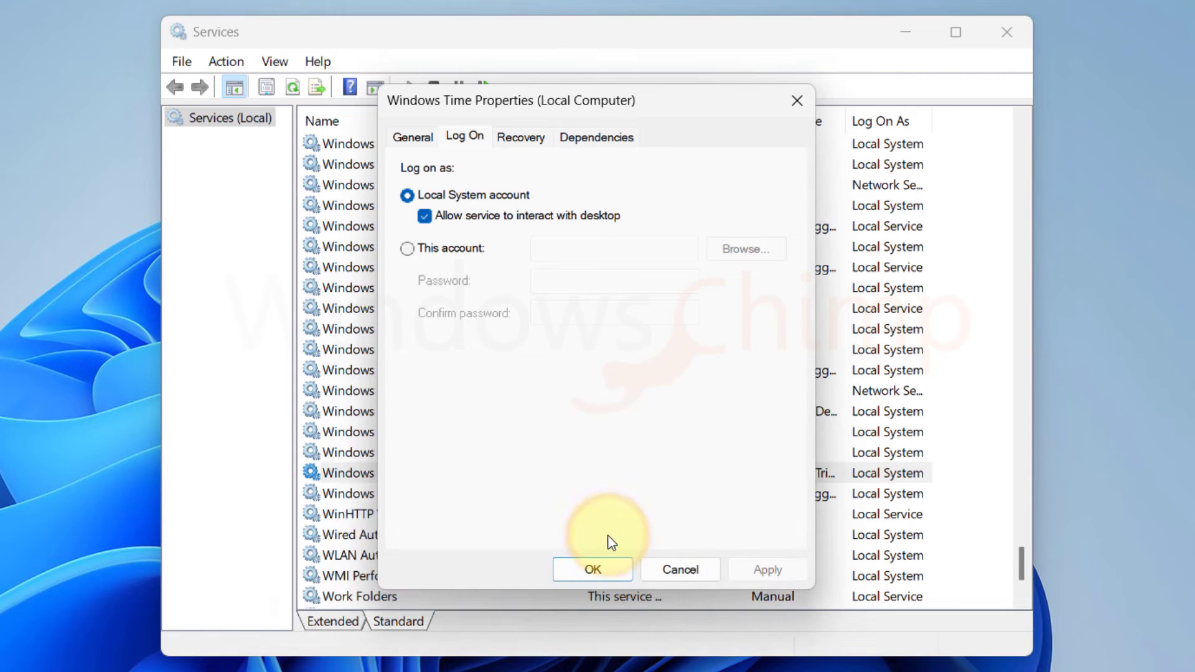
click(591, 569)
Restart Windows Time so the Local System logon takes effect
right_click(427, 474)
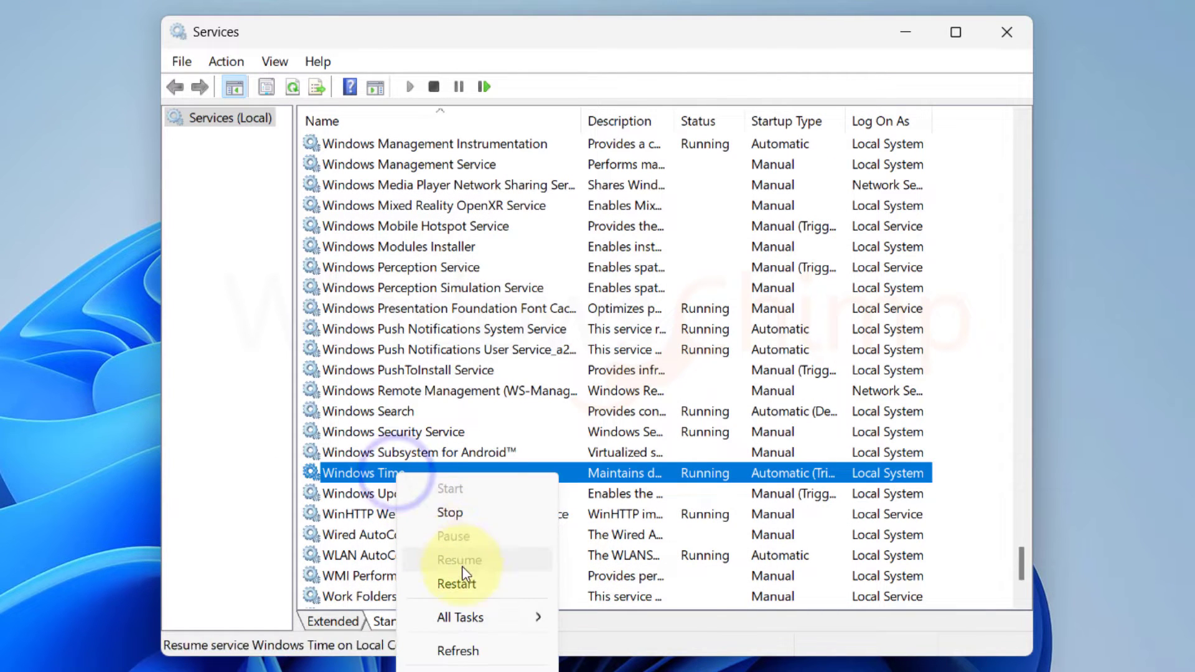
click(455, 512)
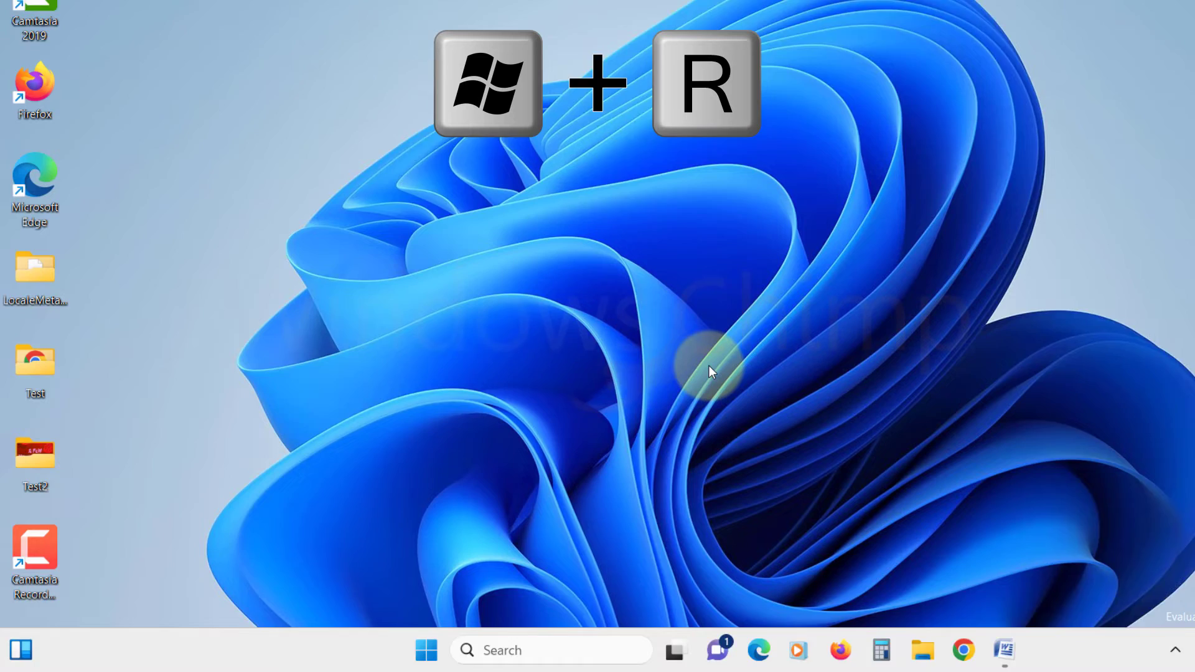
Through timedate.cpl, choose time.windows.com as the internet time server and update now
key(super+r)
text(timedate.cpl)
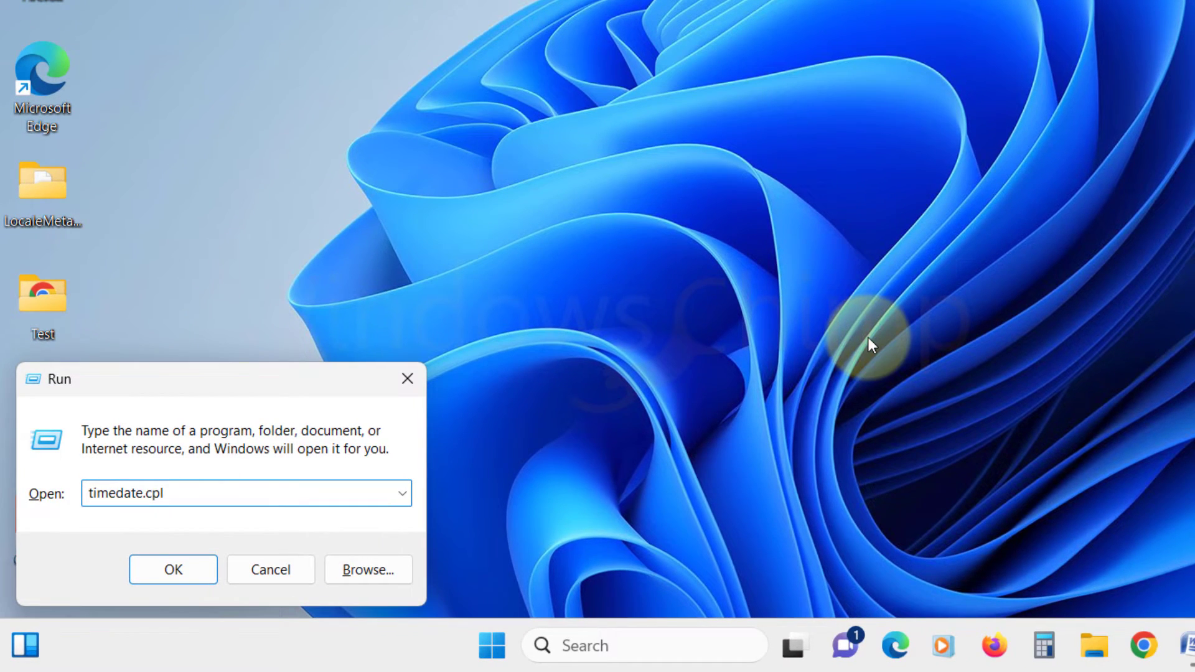
key(Return)
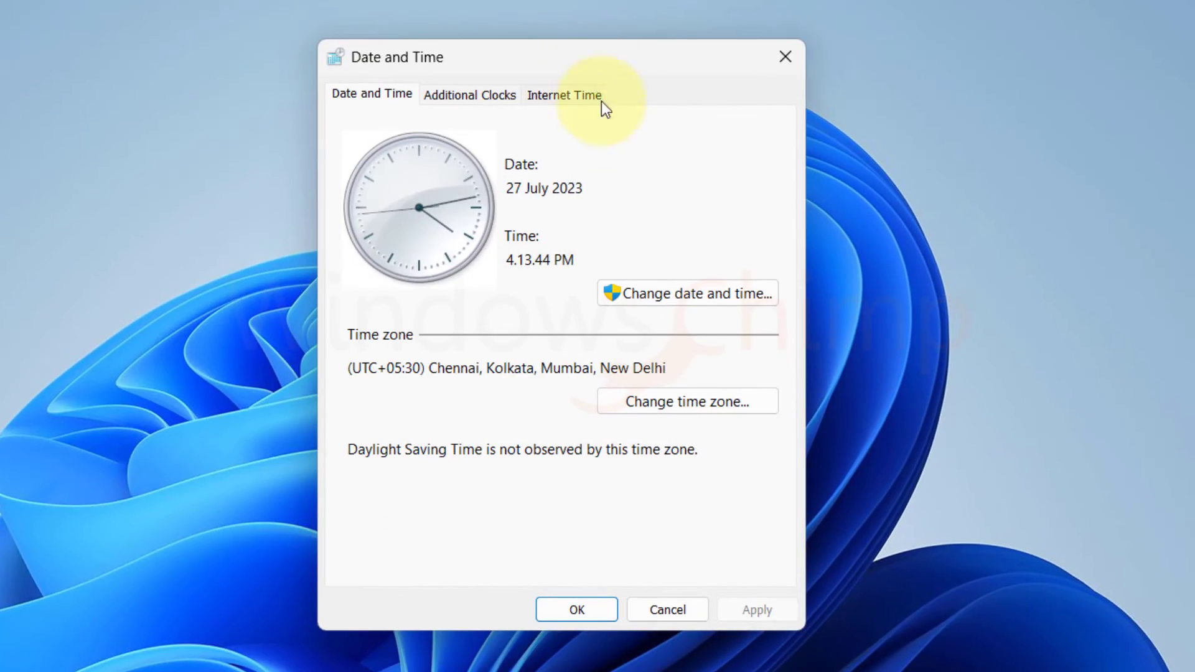
click(548, 100)
click(691, 403)
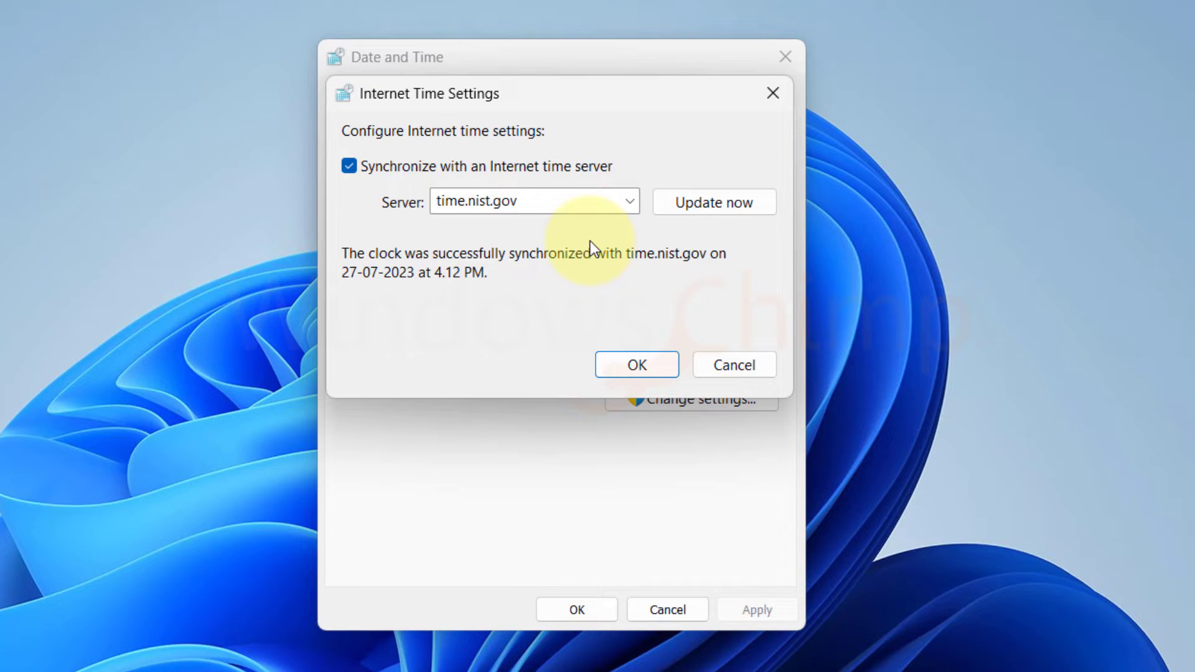
click(629, 201)
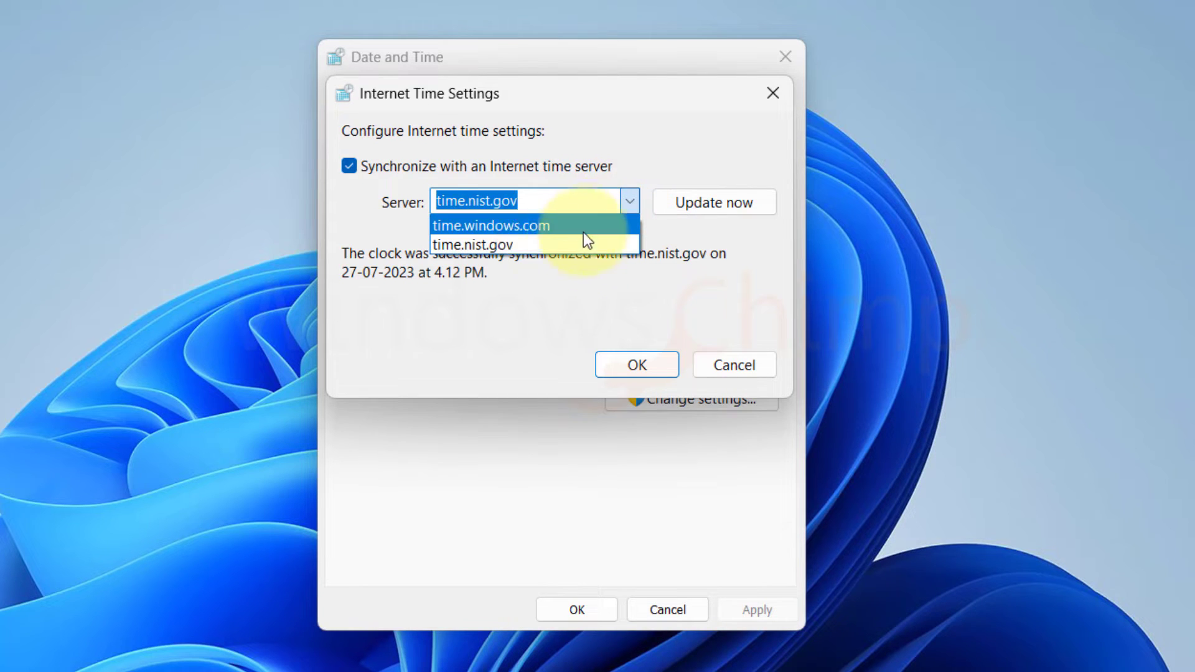
click(539, 225)
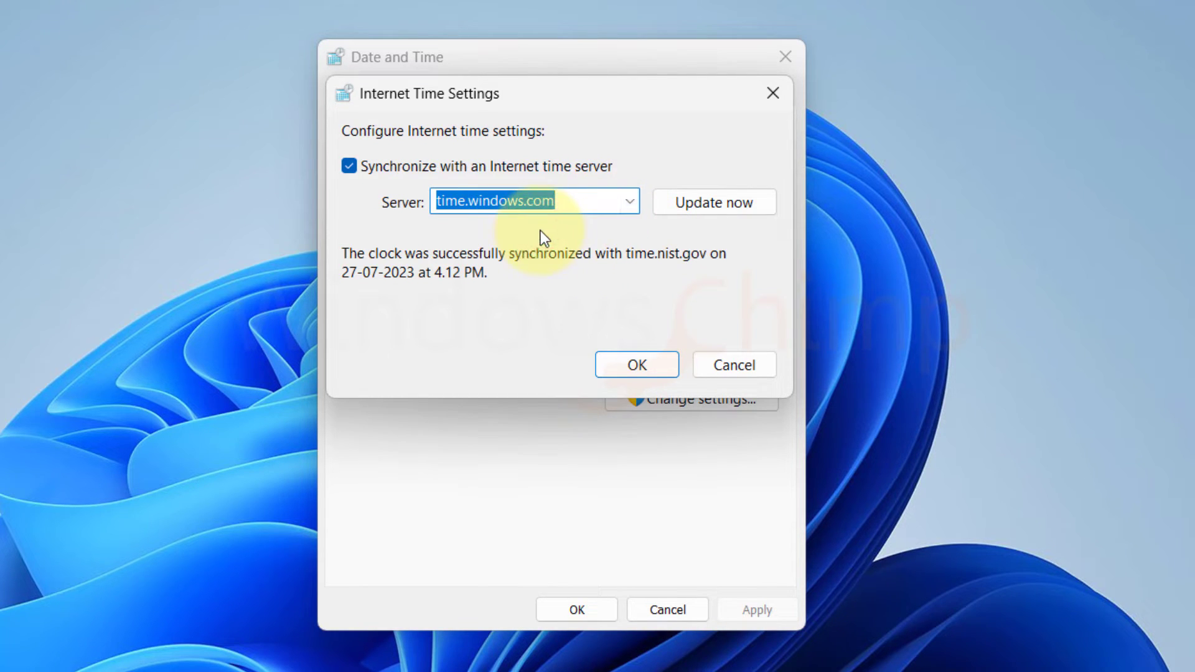
click(707, 204)
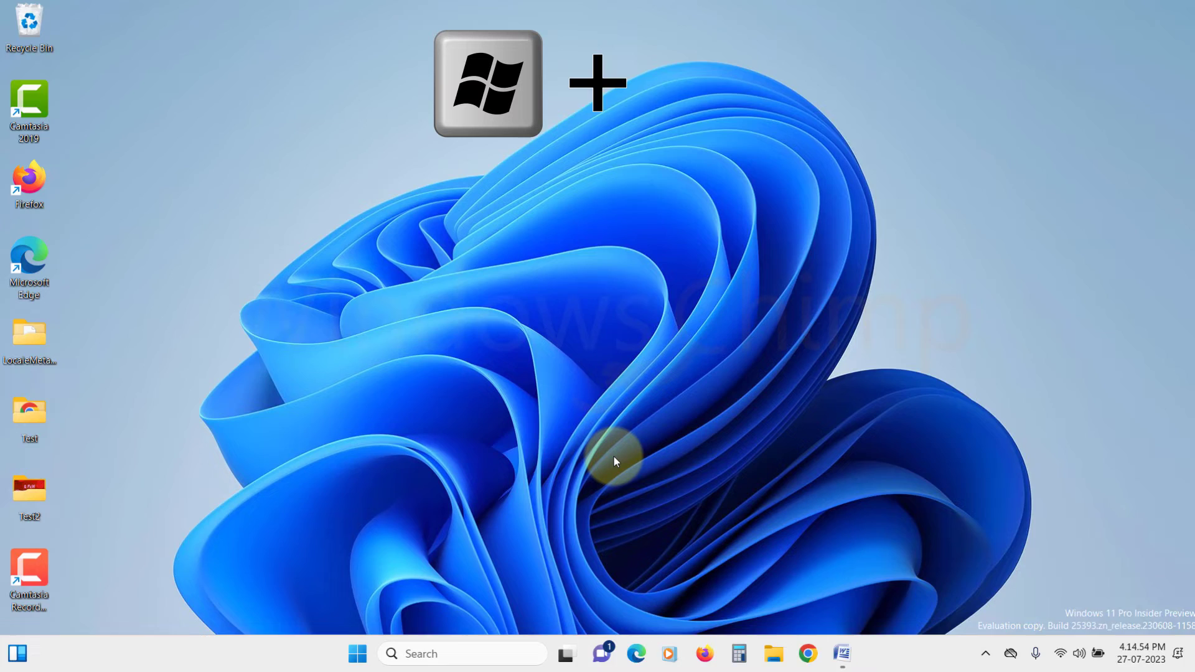
Launch regedit with administrator approval and expand HKLM\SOFTWARE\Microsoft
key(super+r)
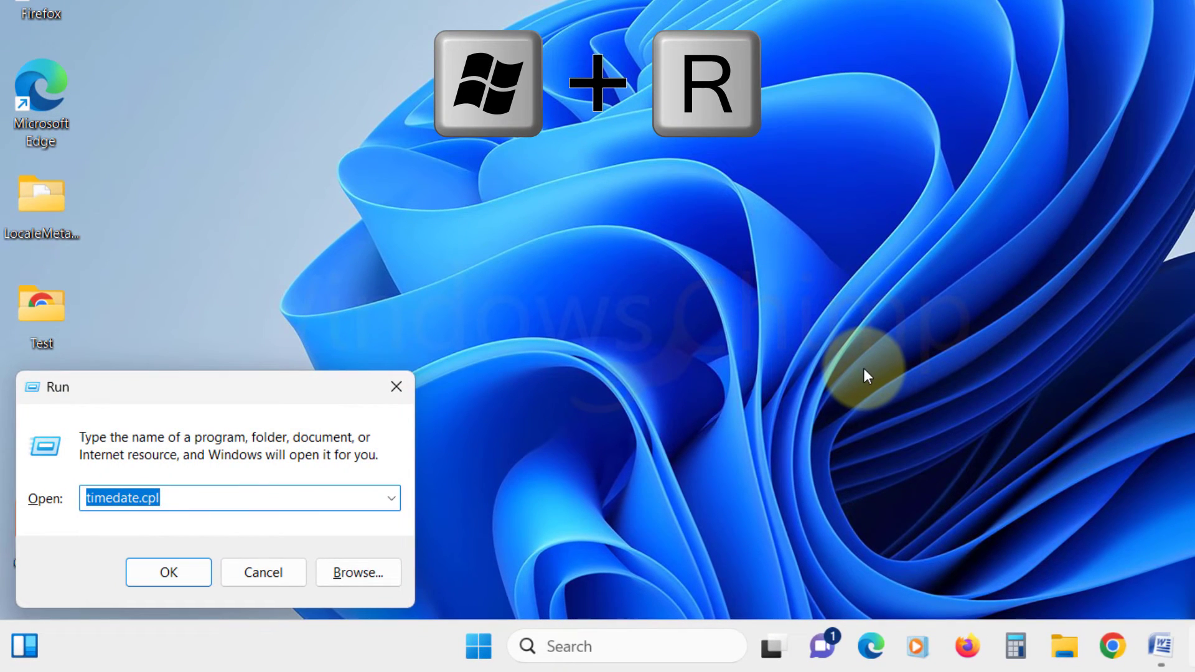
text(regedit)
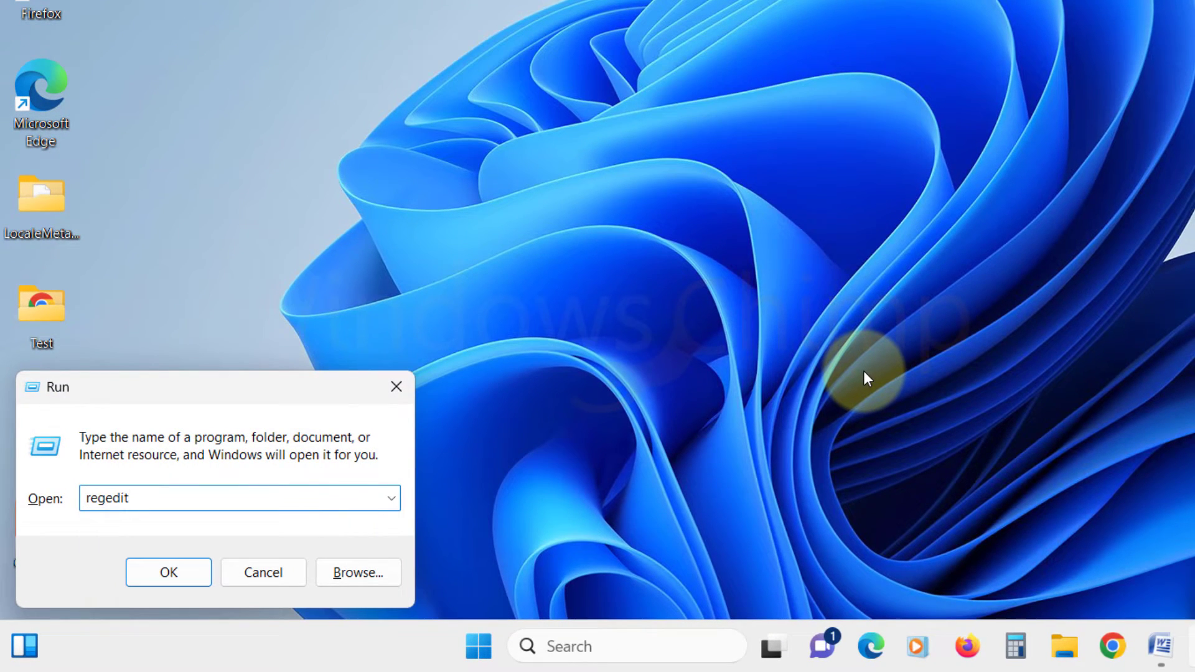
key(Return)
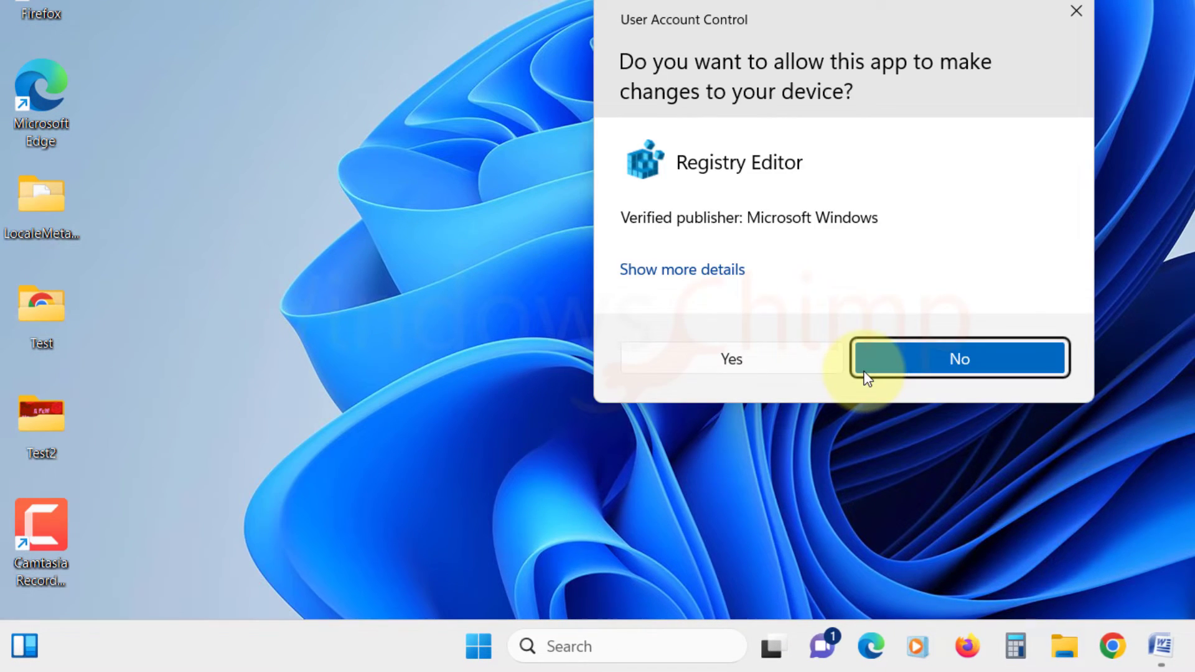
click(737, 374)
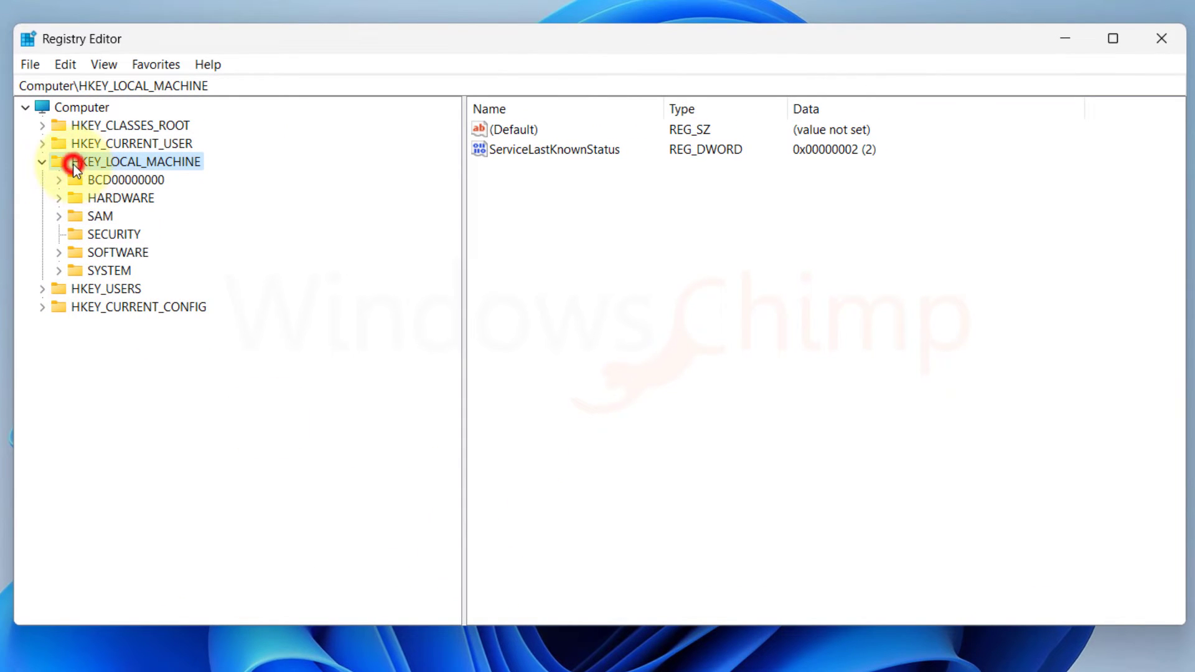
click(59, 253)
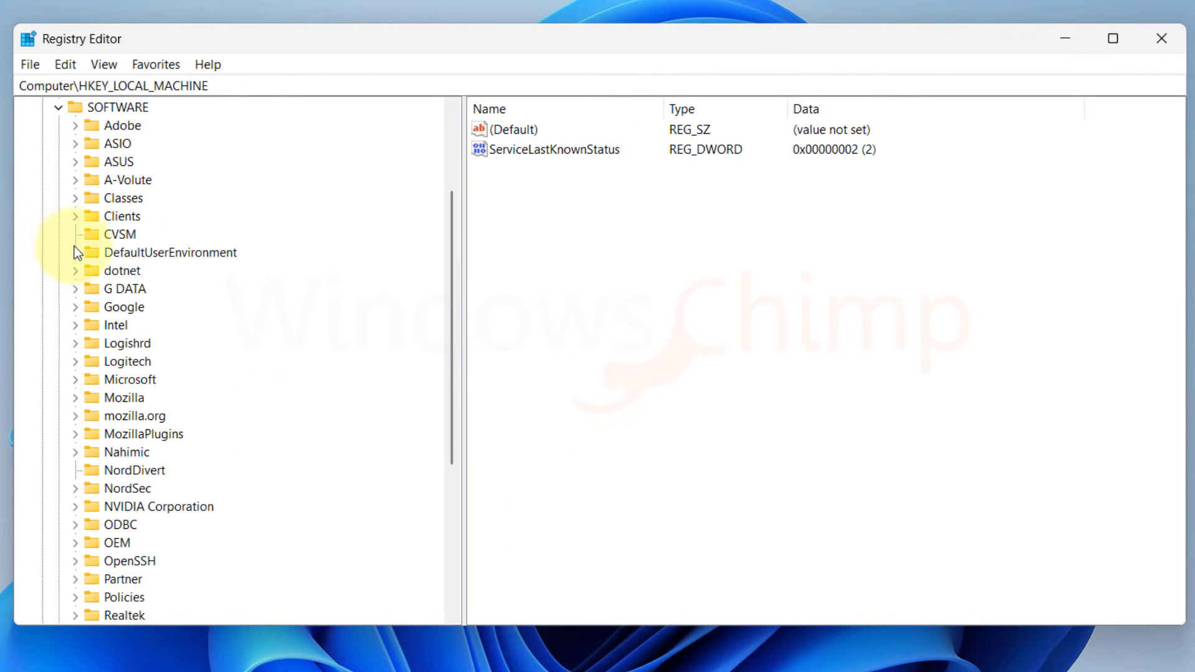
click(119, 198)
key(m)
click(76, 380)
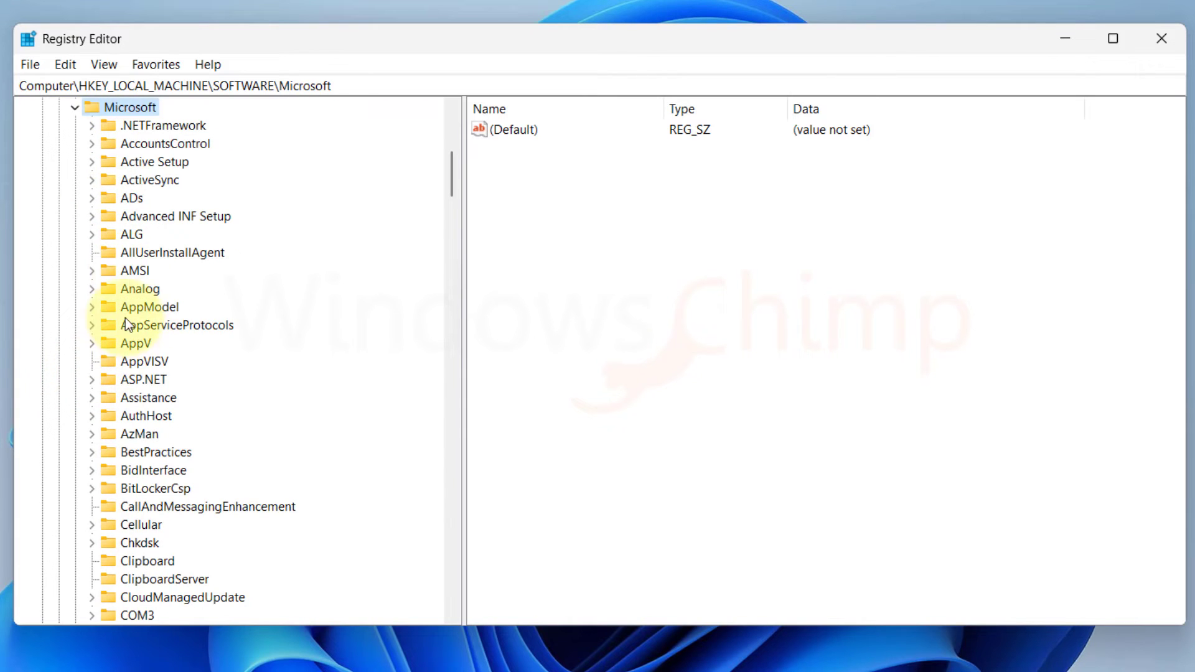
Navigate through Windows\CurrentVersion\DateTime and select the Servers key
click(135, 165)
key(w)
click(112, 490)
click(91, 490)
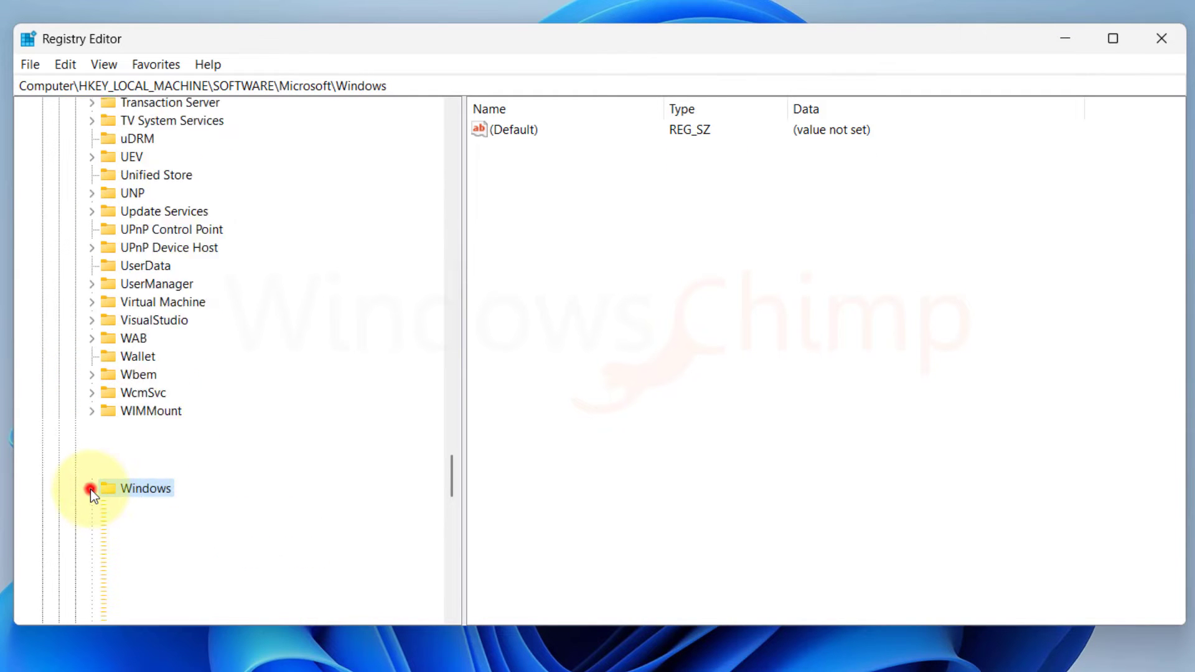
click(180, 235)
key(c)
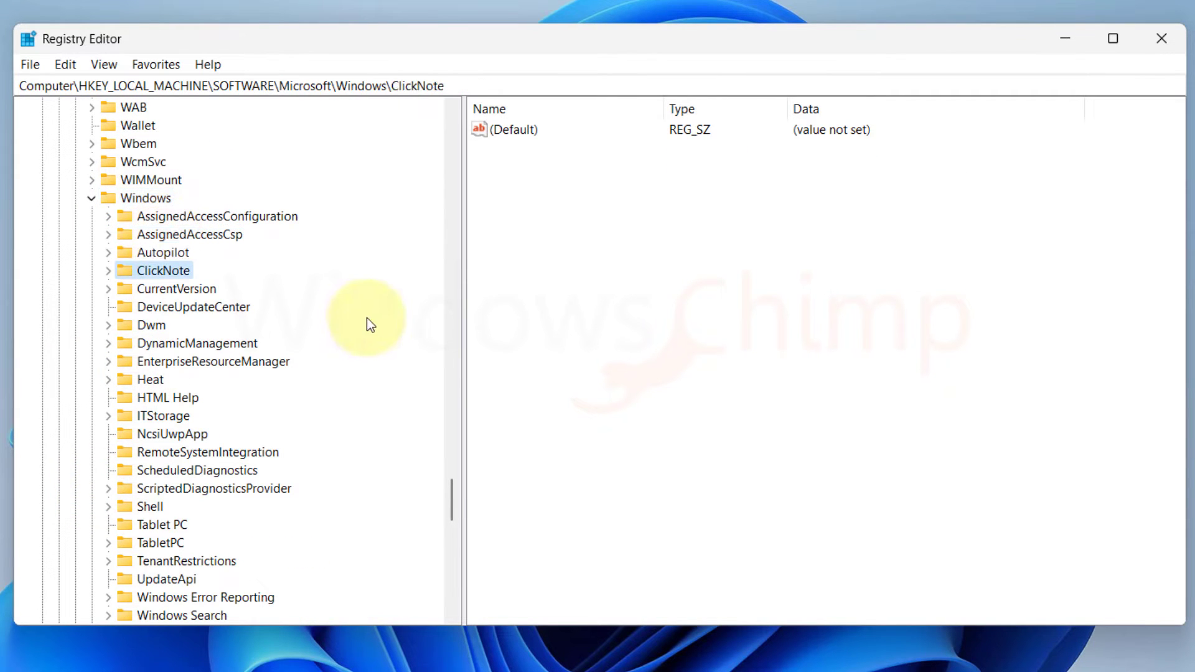
click(107, 289)
key(d)
scroll(123, 460, down, 3)
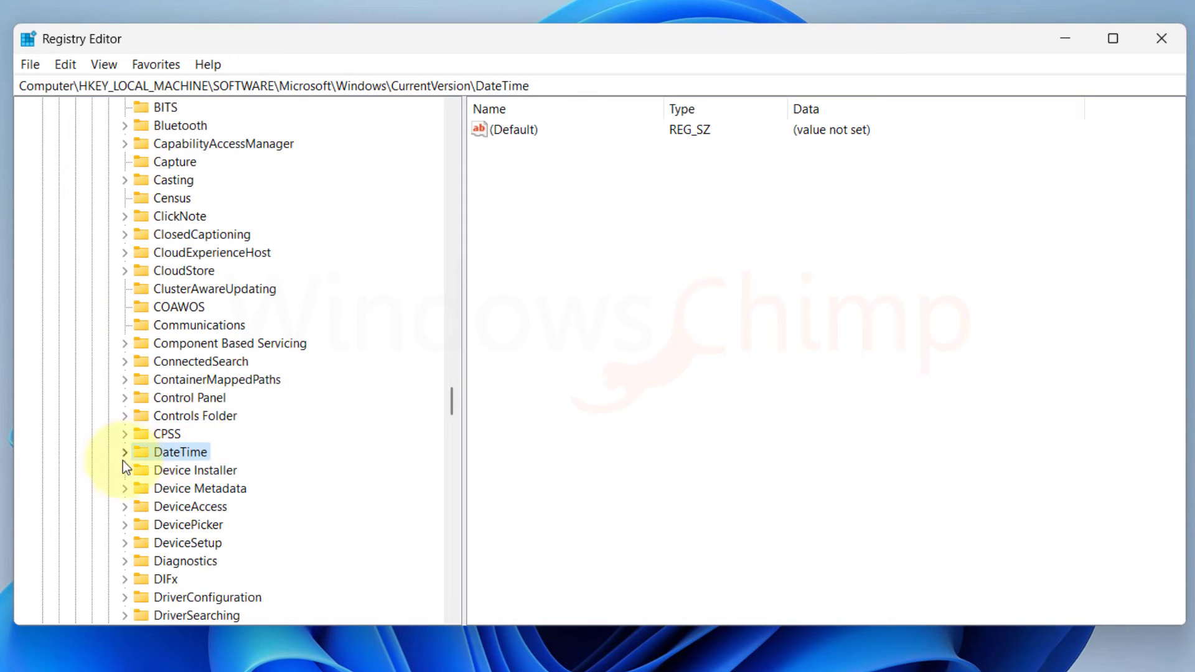
click(124, 453)
click(184, 471)
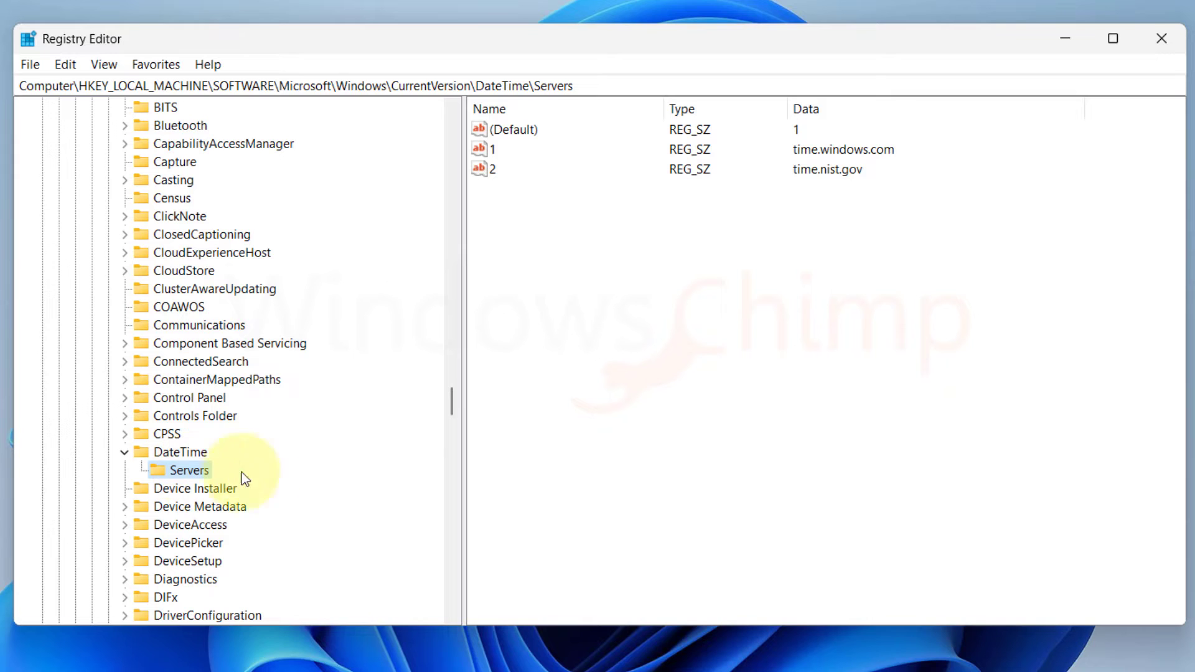
Add string value 3 under Servers with data pool.ntp.org
right_click(591, 274)
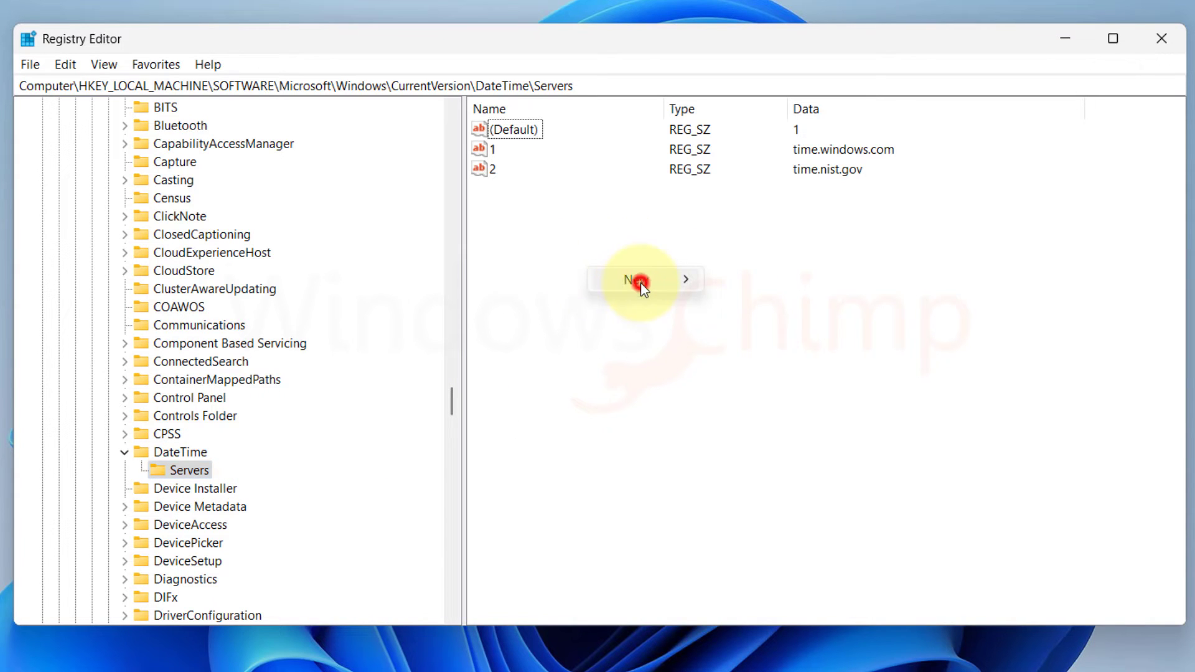
mouse_move(643, 285)
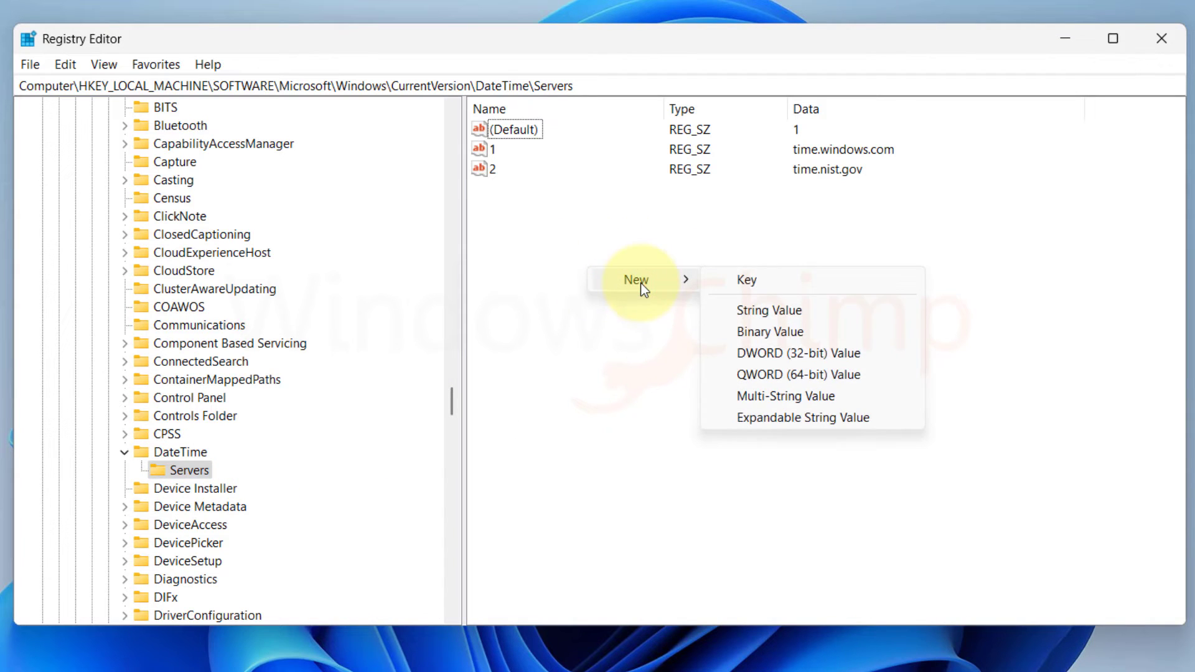
click(737, 311)
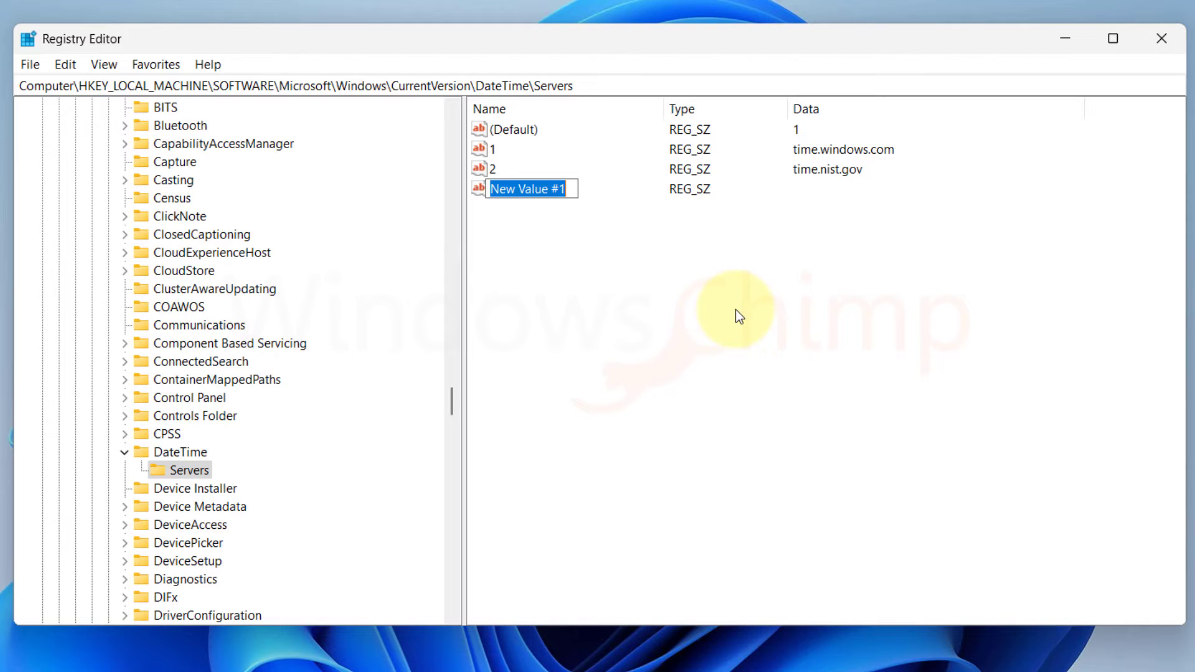
text(3)
key(Return)
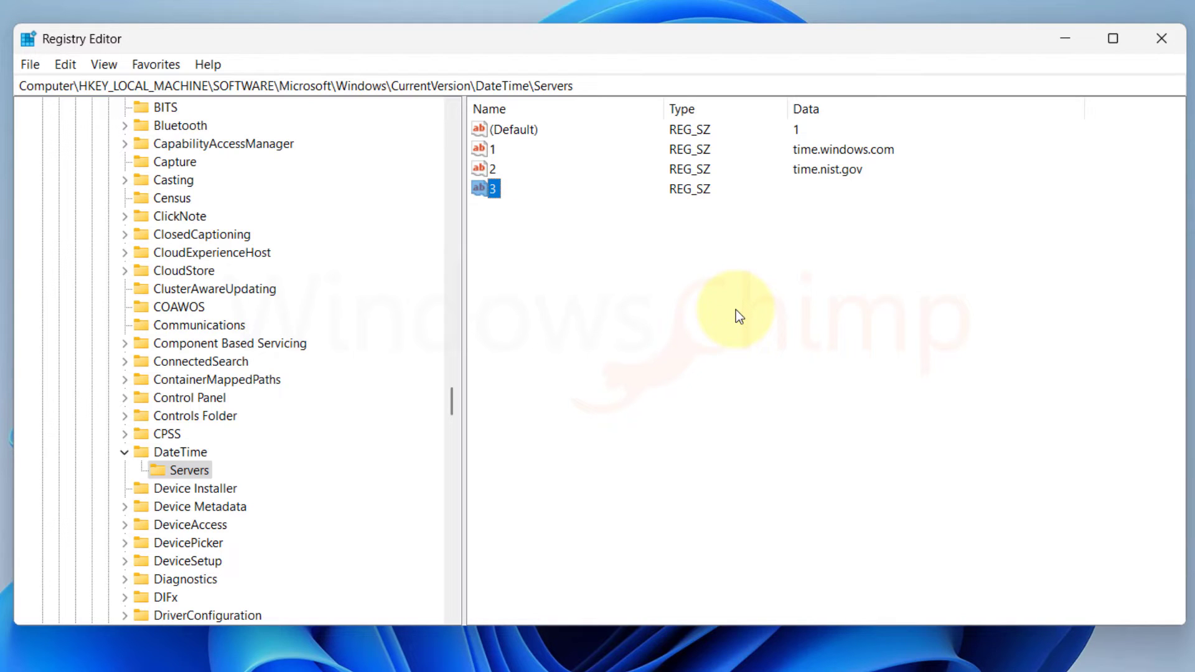
double_click(485, 190)
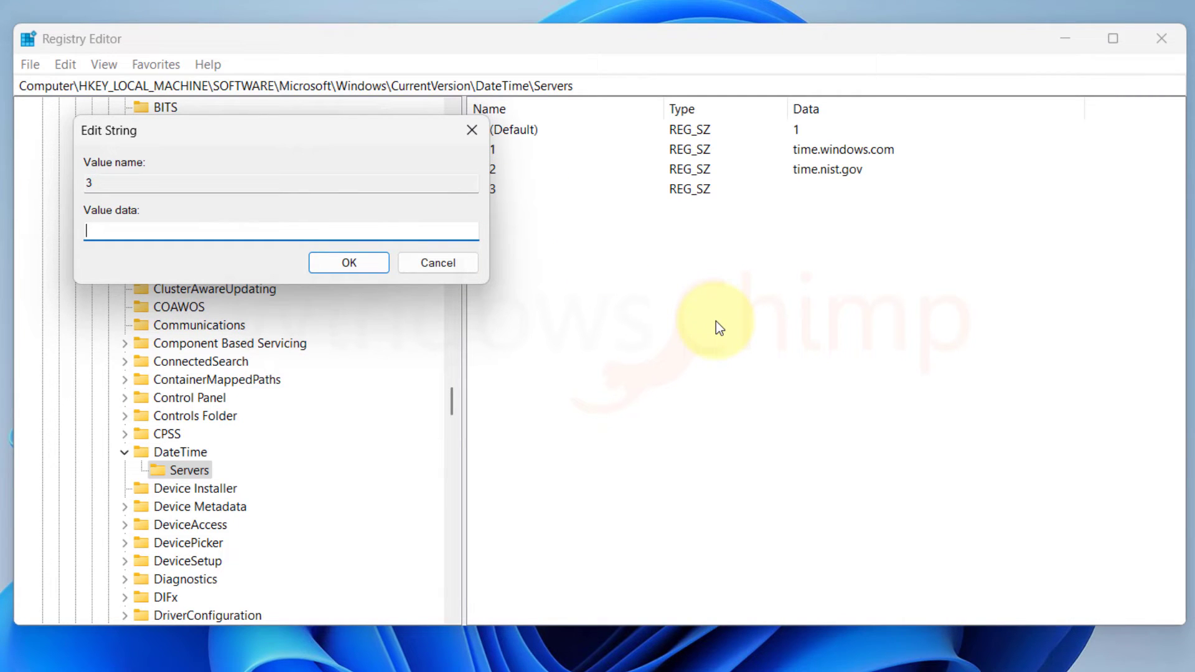
text(pool.ntp.org)
key(Return)
Add string value 4 under Servers with data isc.org
right_click(668, 312)
mouse_move(707, 319)
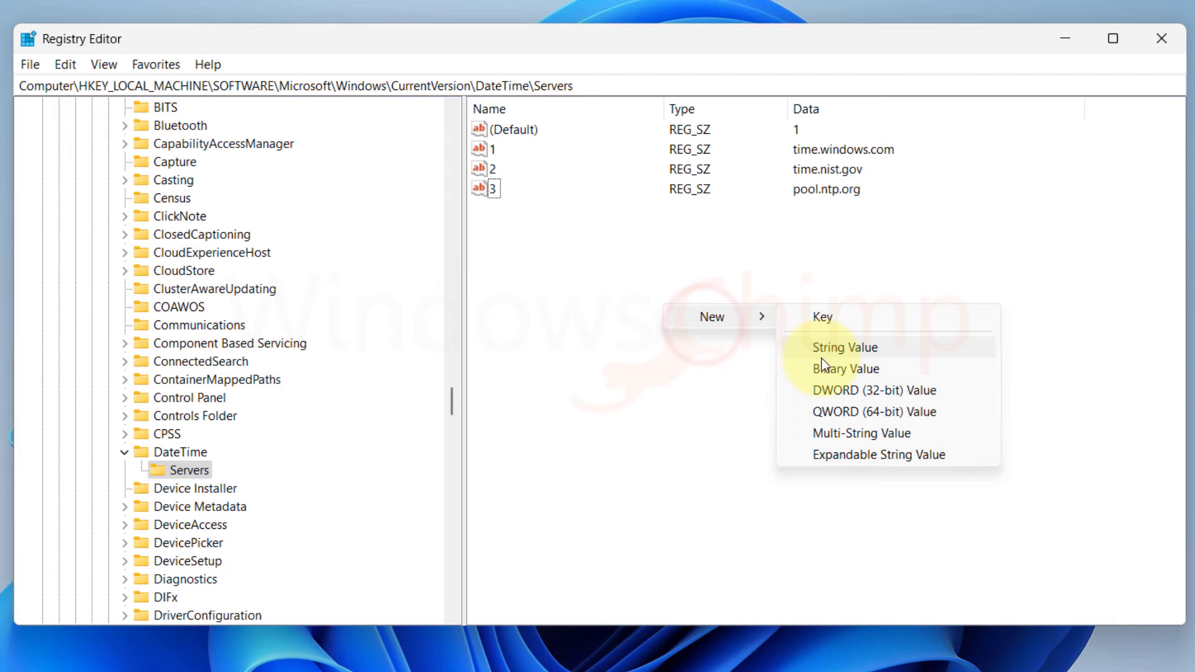
click(830, 351)
text(4)
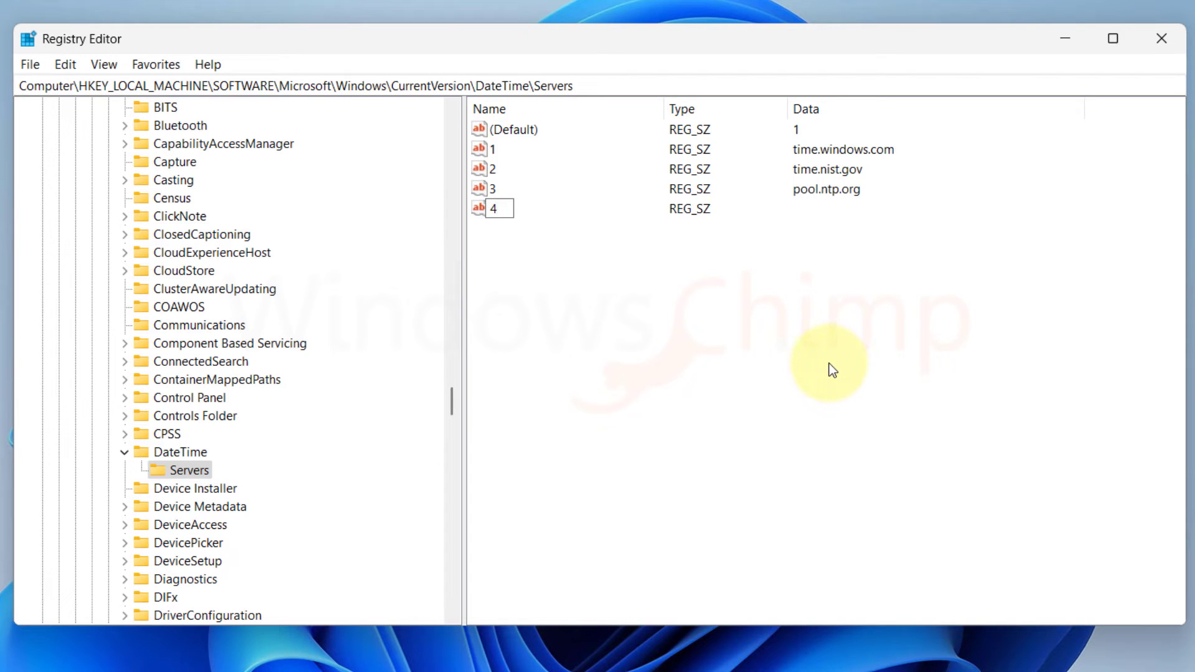
key(Return)
double_click(481, 218)
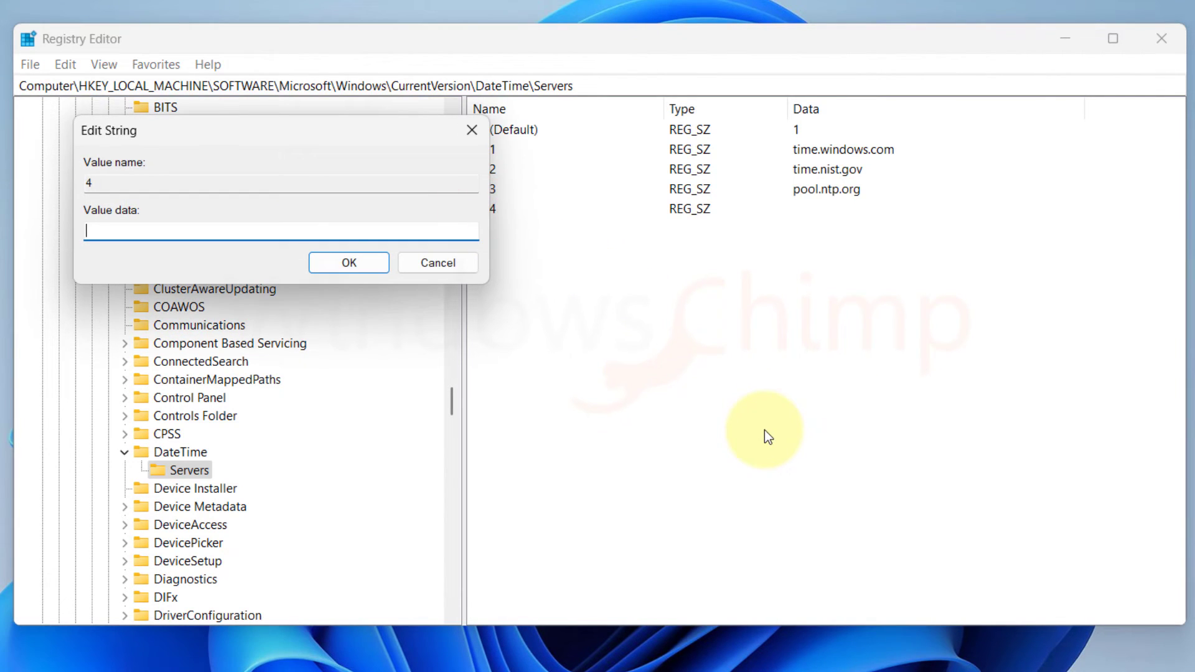
text(isc.org)
key(Return)
Close Registry Editor, then set pool.ntp.org as the internet time server and update now
click(1162, 38)
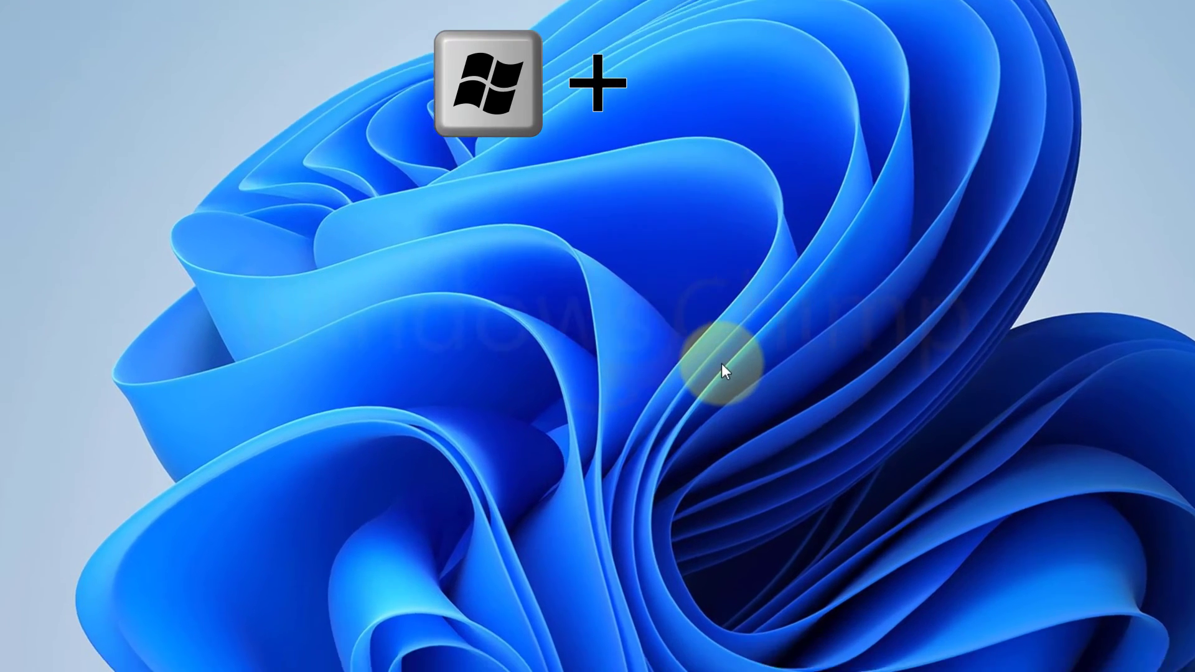
key(super+r)
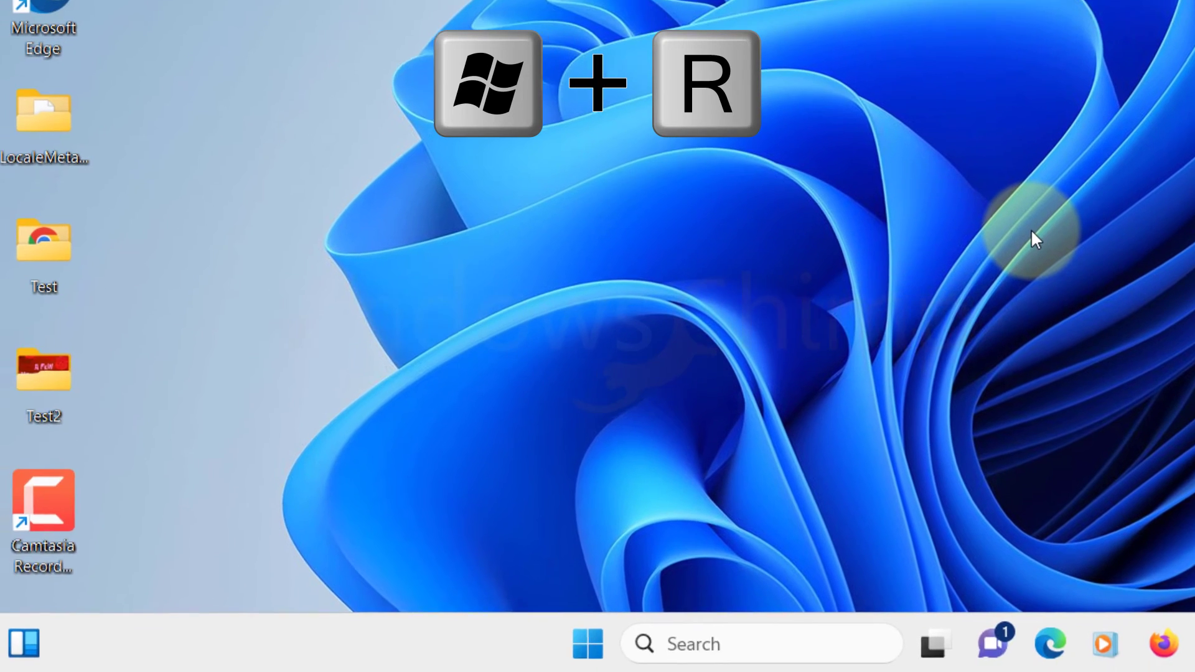
text(timedate.cpl)
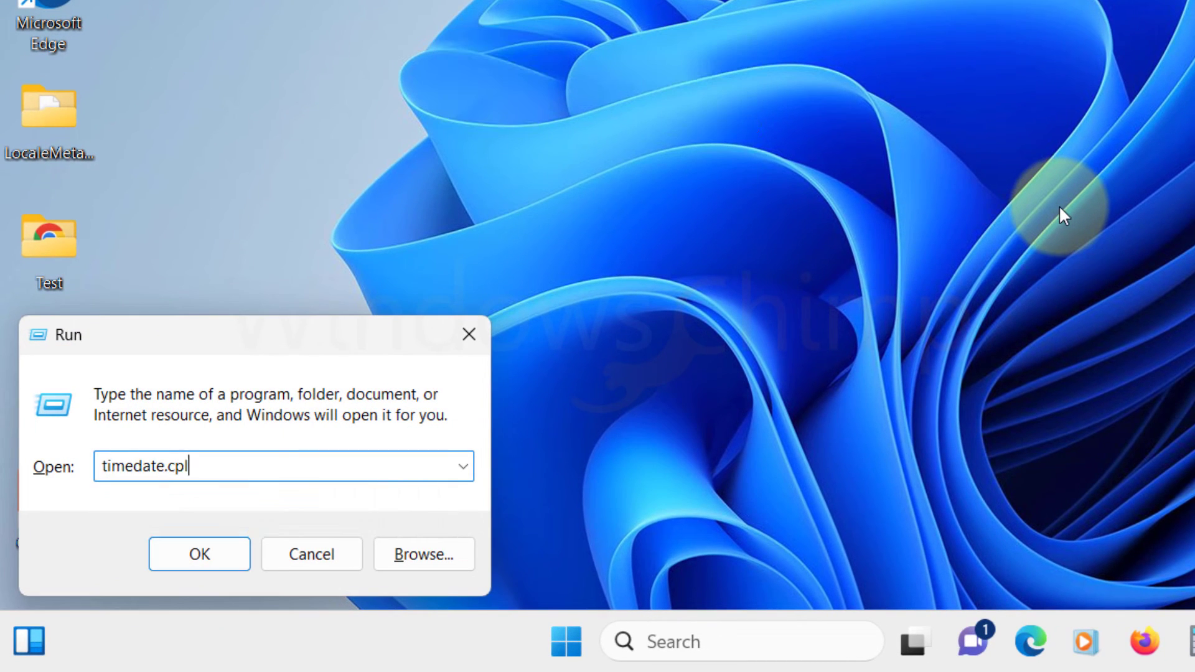
key(Return)
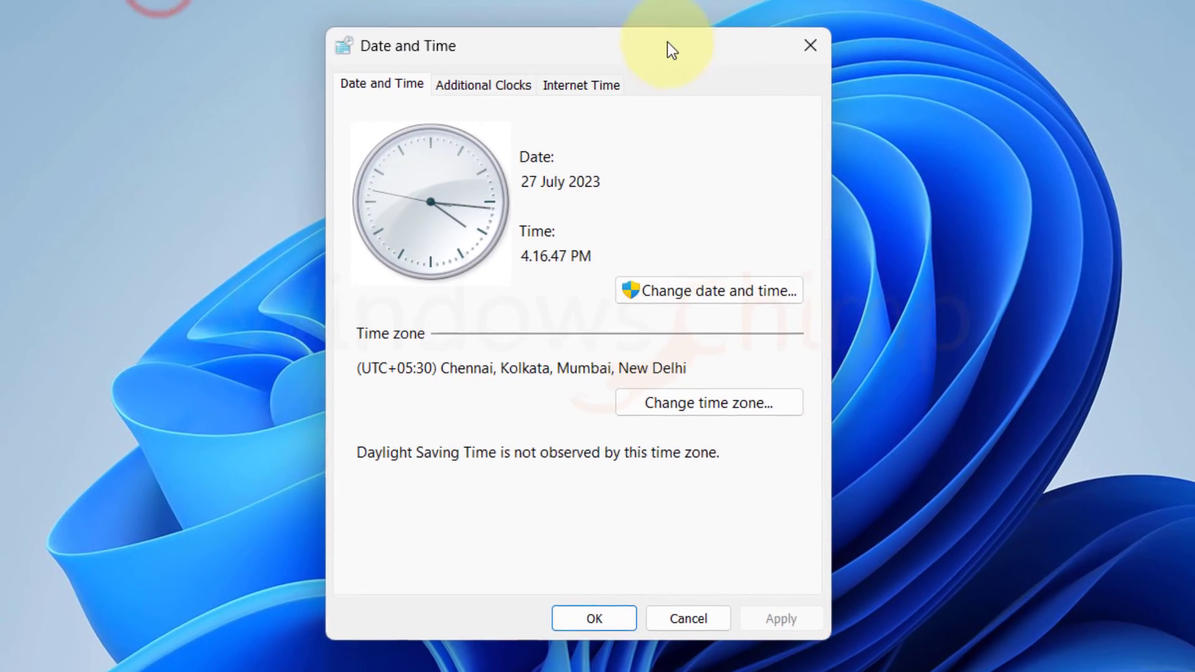
click(579, 88)
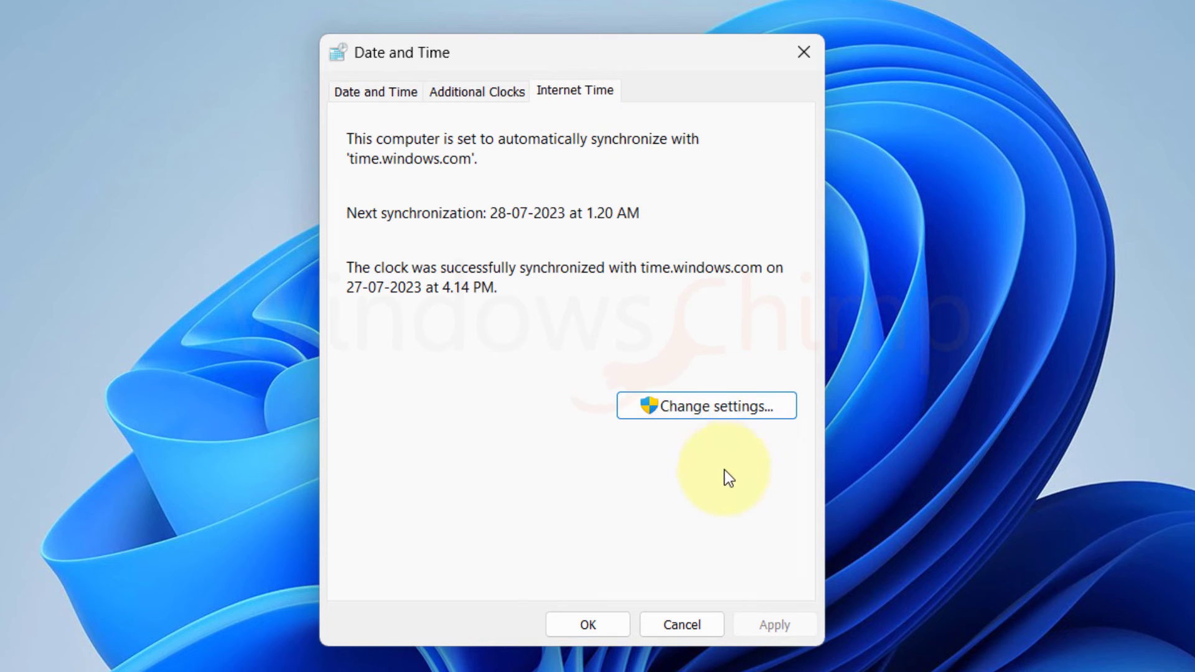
click(705, 414)
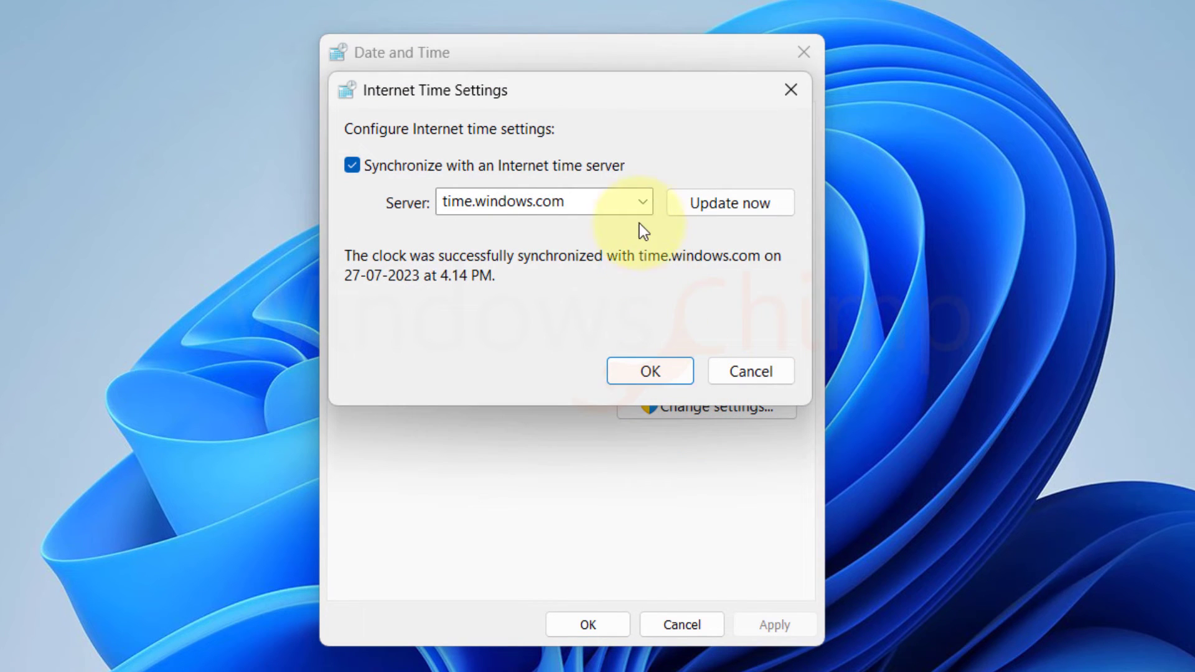
click(642, 209)
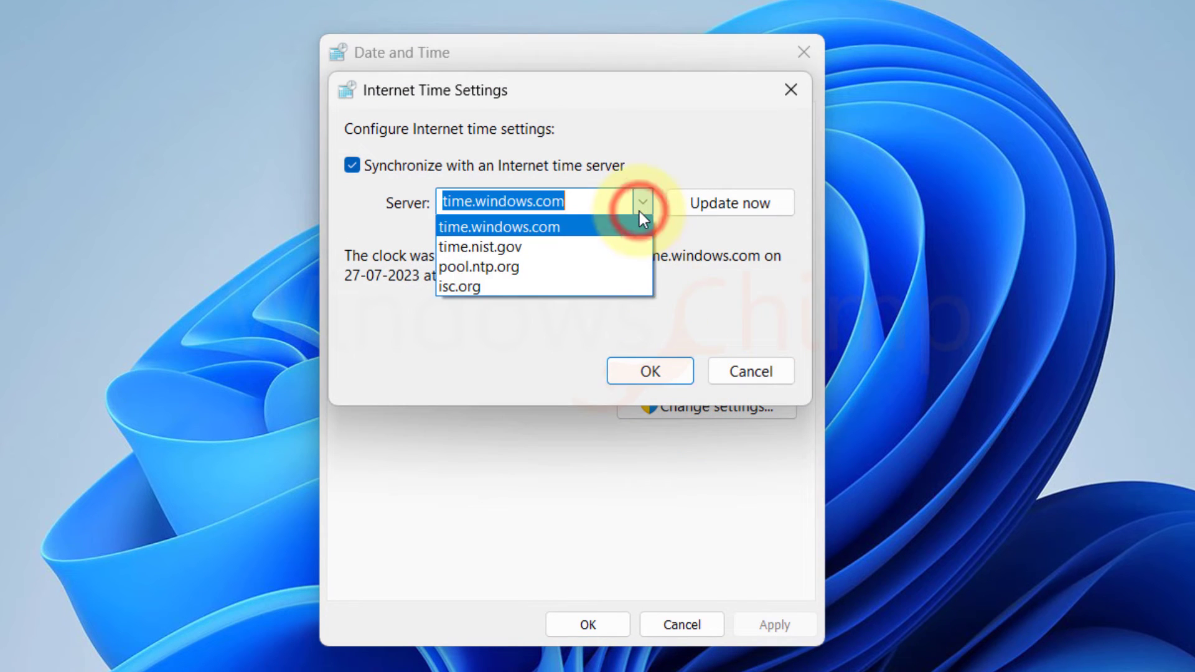
click(511, 268)
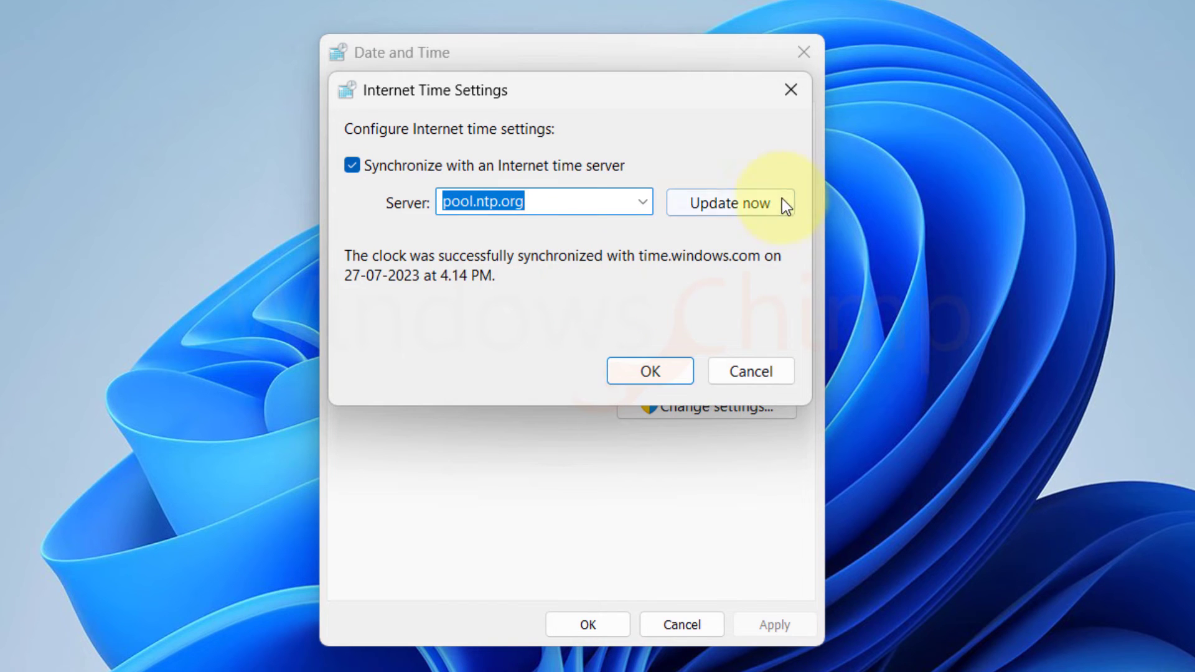
click(744, 203)
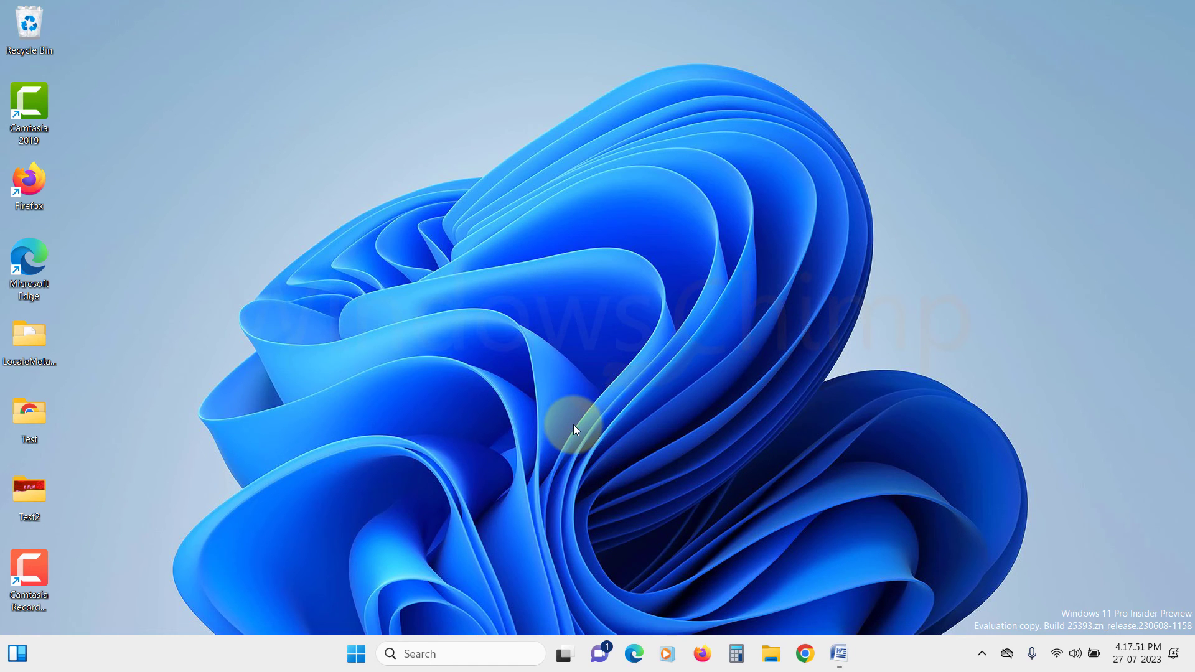
Open Command Prompt as administrator and accept the permission prompt
key(super)
text(cmd)
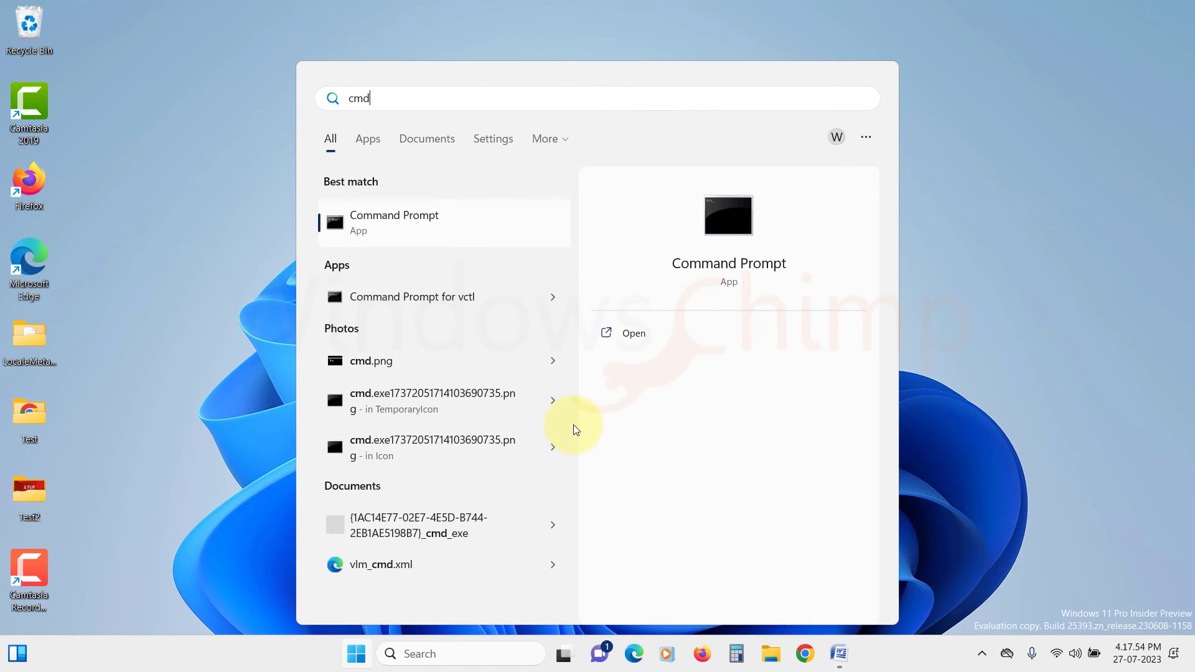
right_click(427, 229)
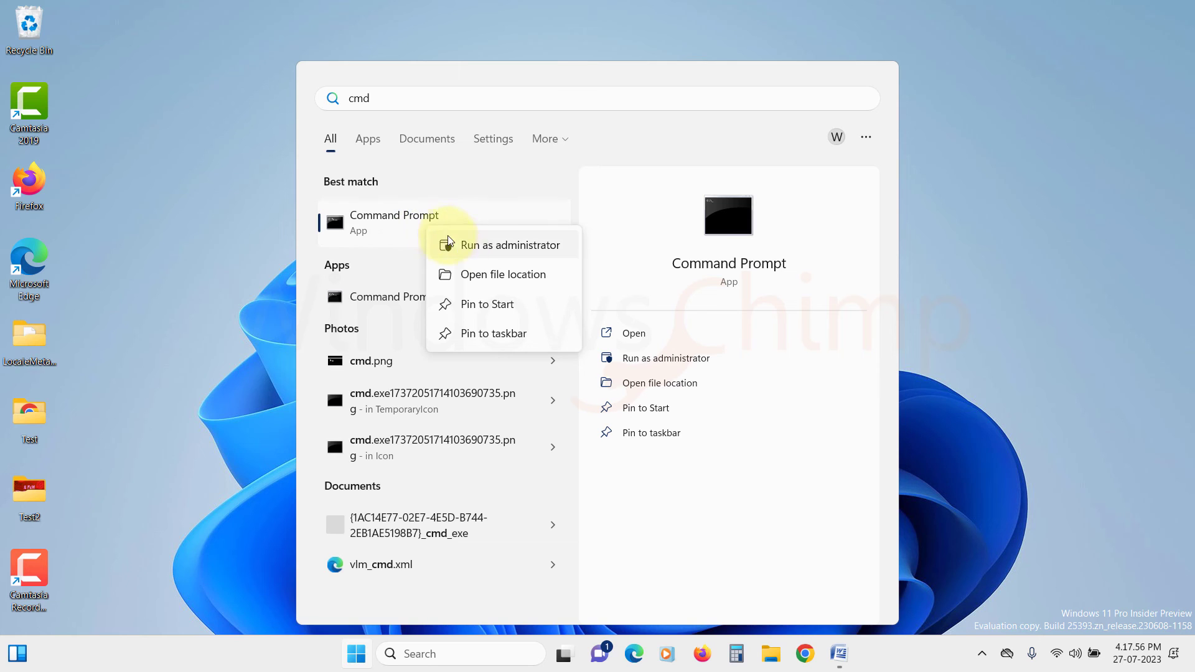
click(461, 244)
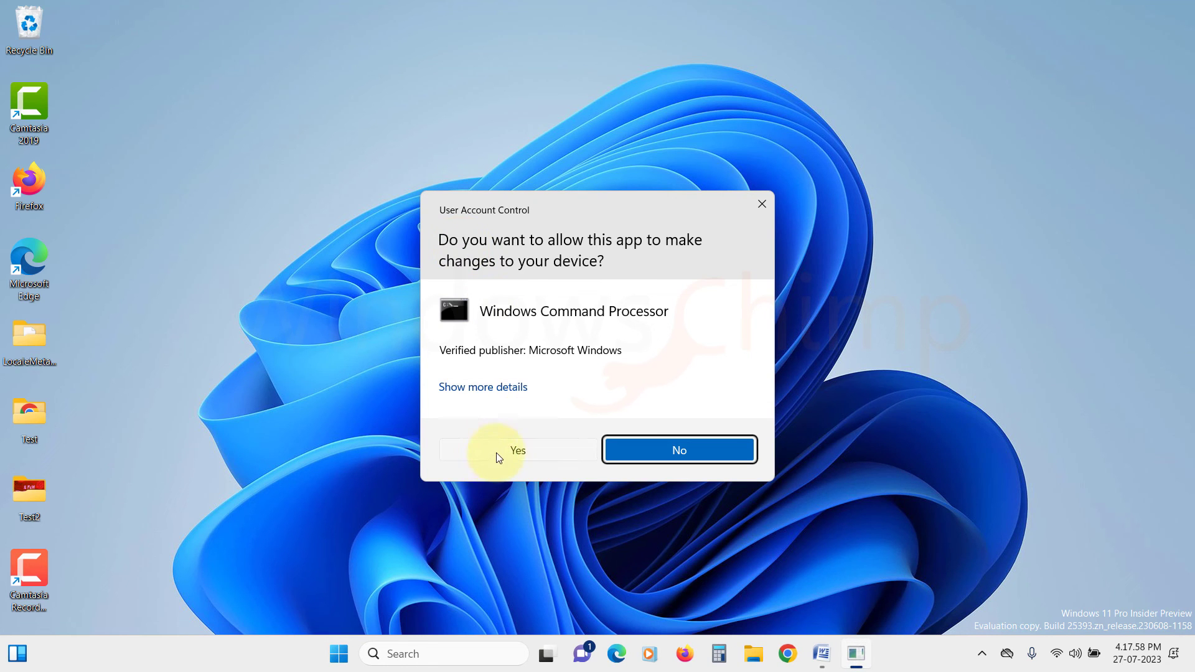
click(497, 452)
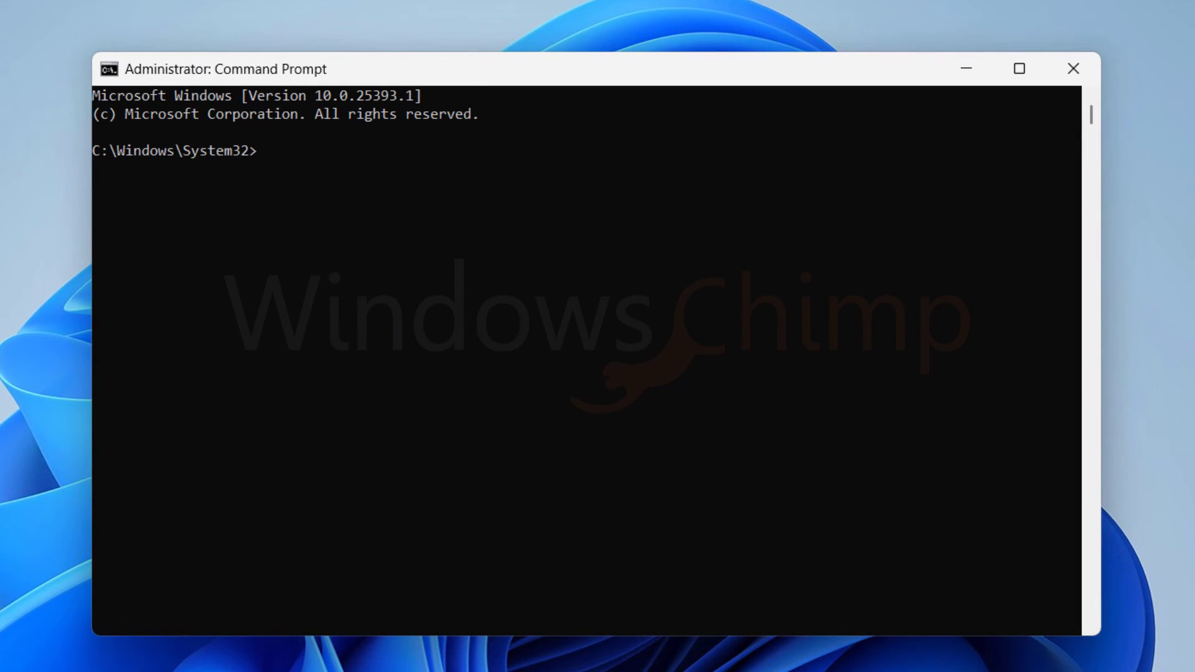
Run net stop w32time, w32tm /unregister, w32tm /register, net start w32time, then w32tm /resync
key(Return)
text(w32tm /unregister)
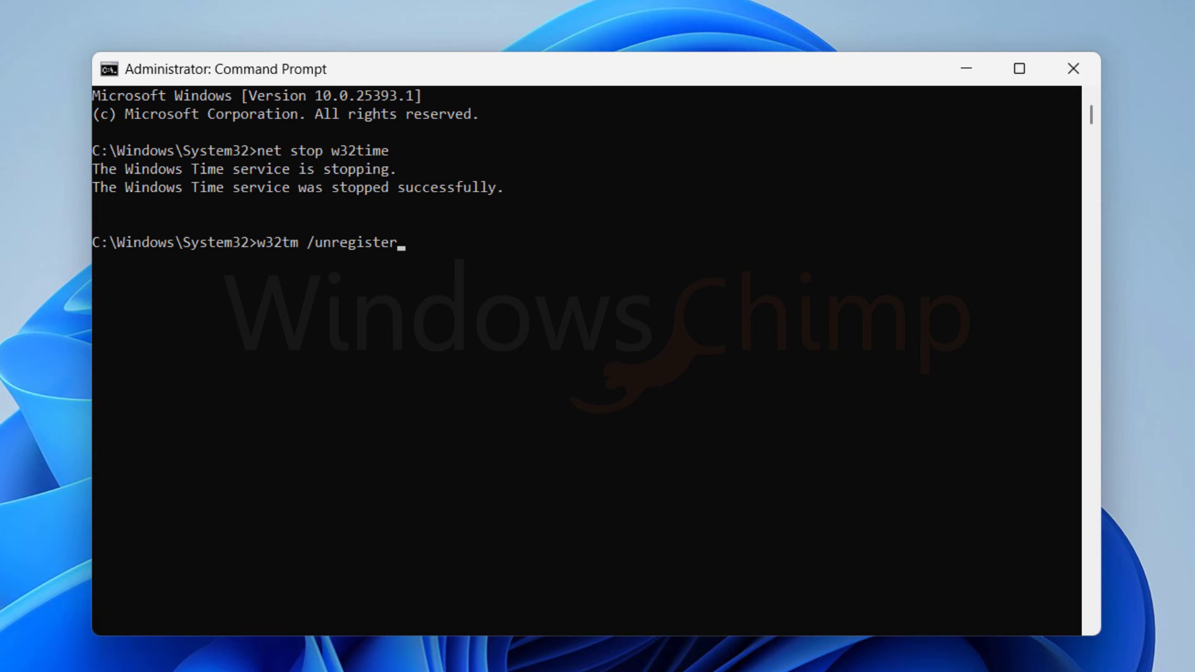
key(Return)
text(w32tm /register)
key(Return)
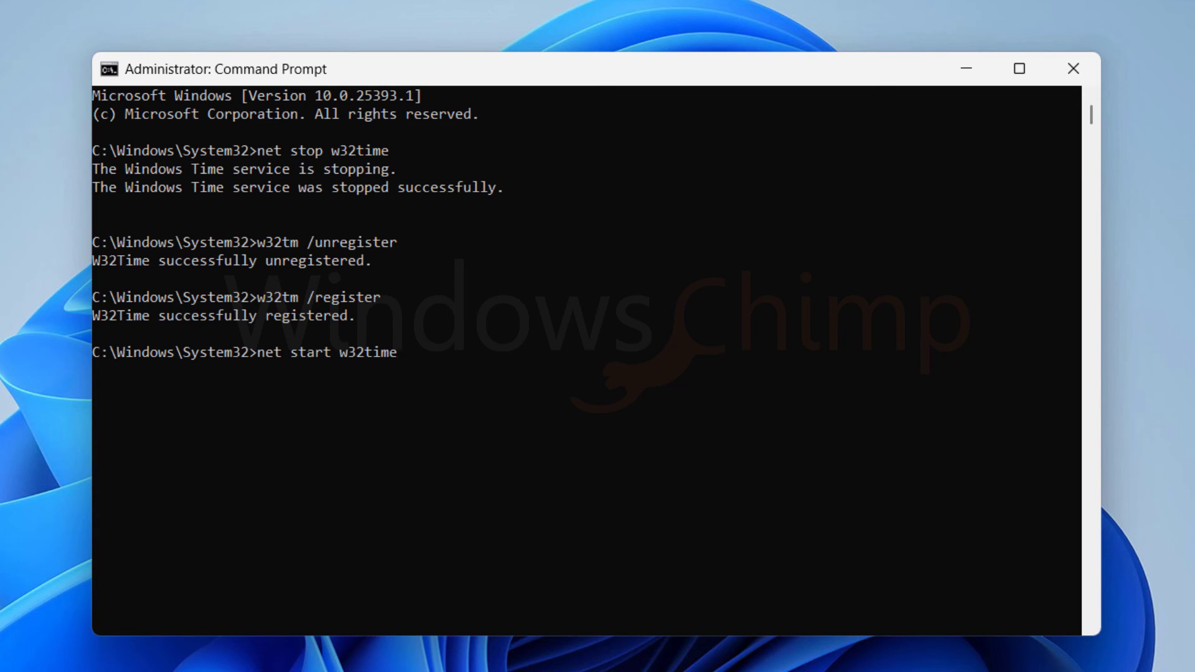
key(Return)
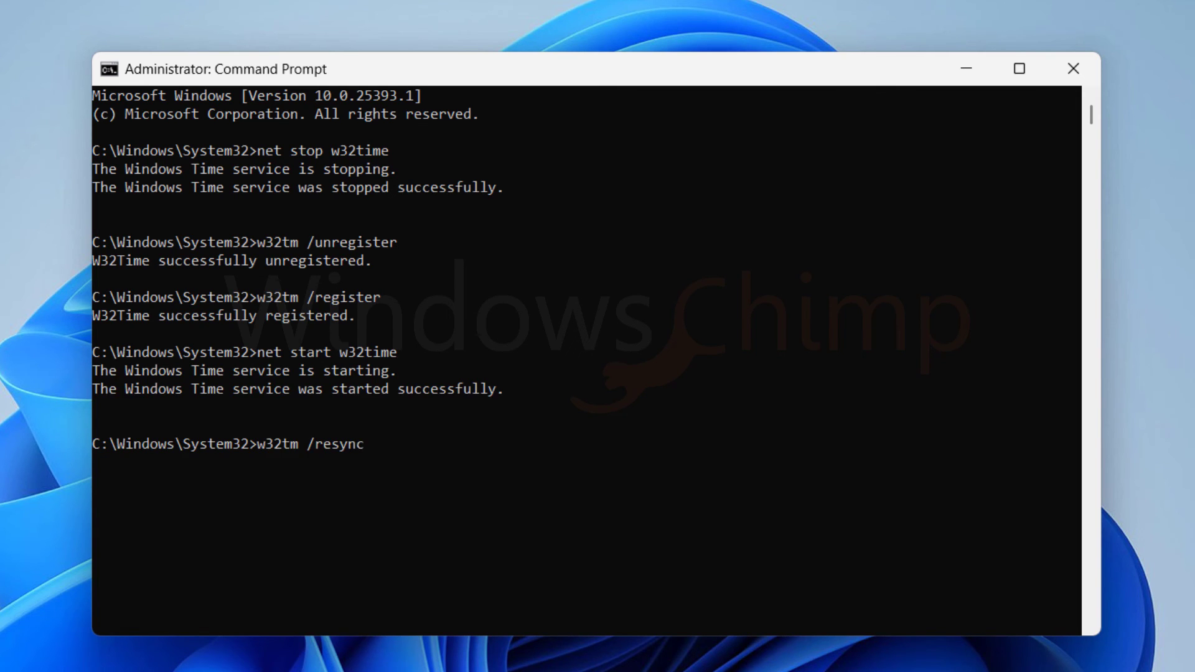
key(Return)
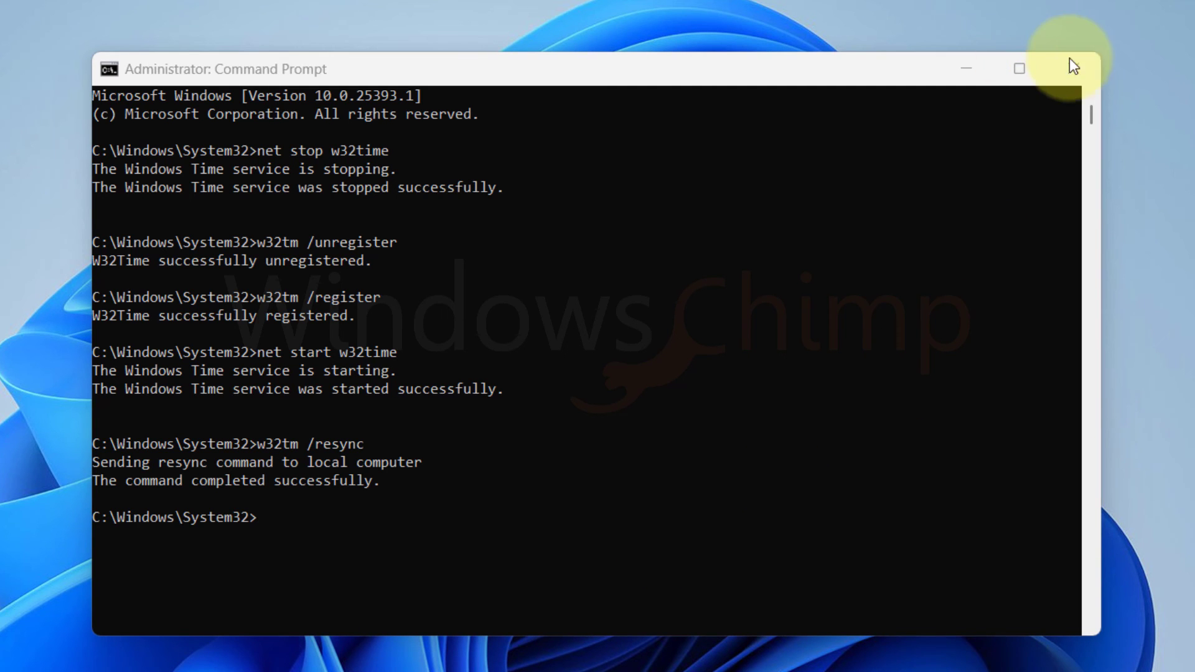
Close Command Prompt and bring up the Start menu's power options for restarting
click(1072, 67)
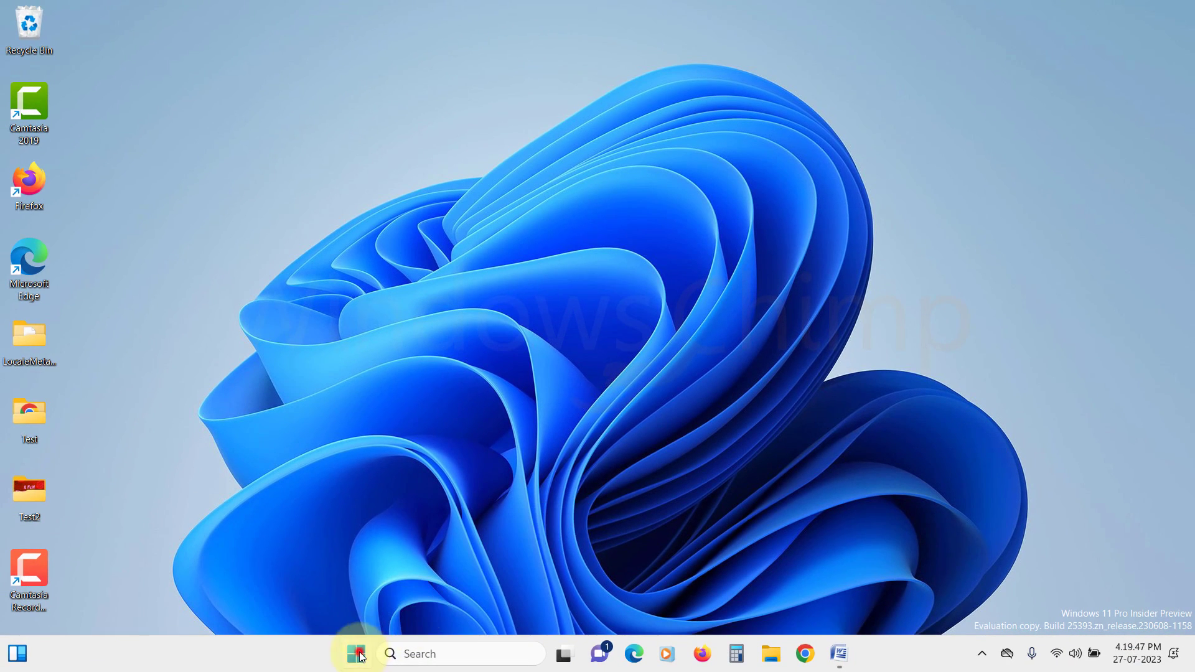
click(356, 653)
click(786, 600)
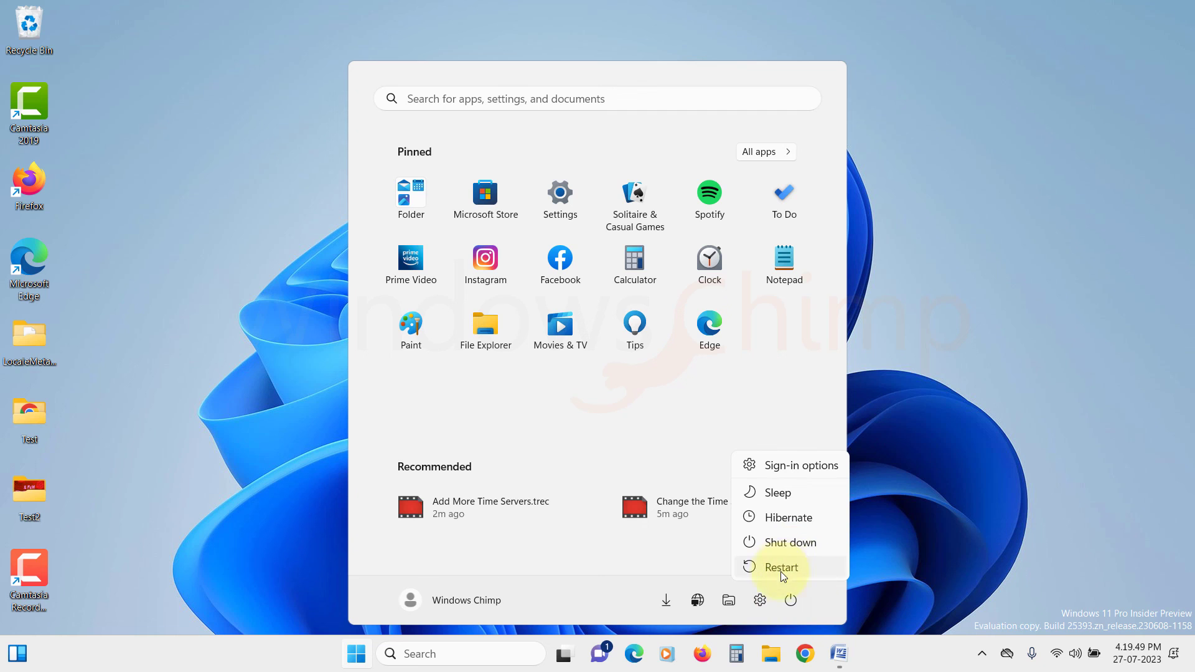